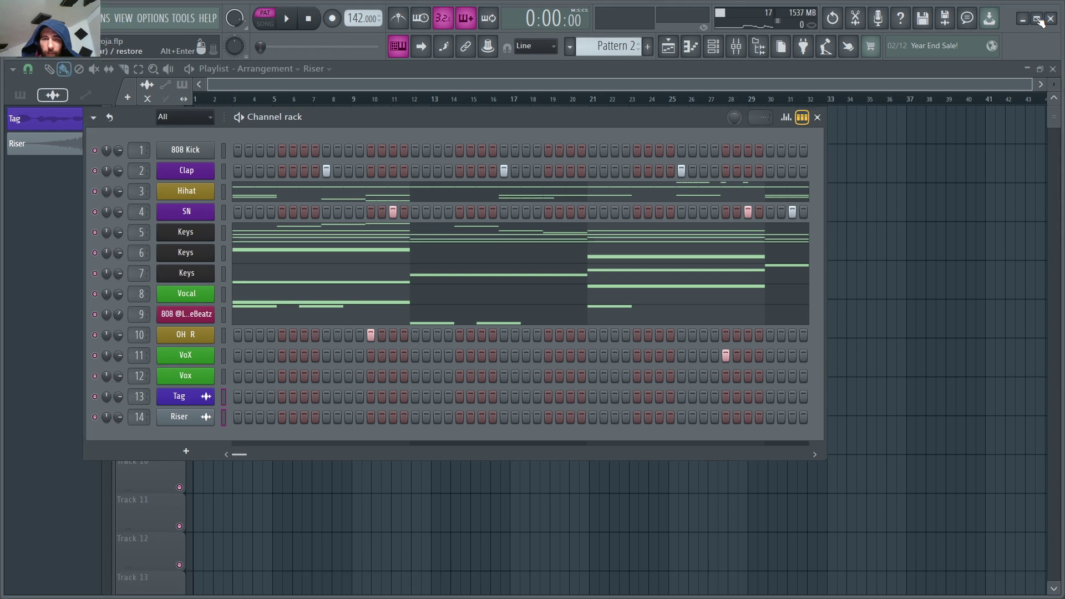
# Play Pattern 2 to hear the full loop, and select the Keys channels 5 and 6.
pyautogui.press('space')
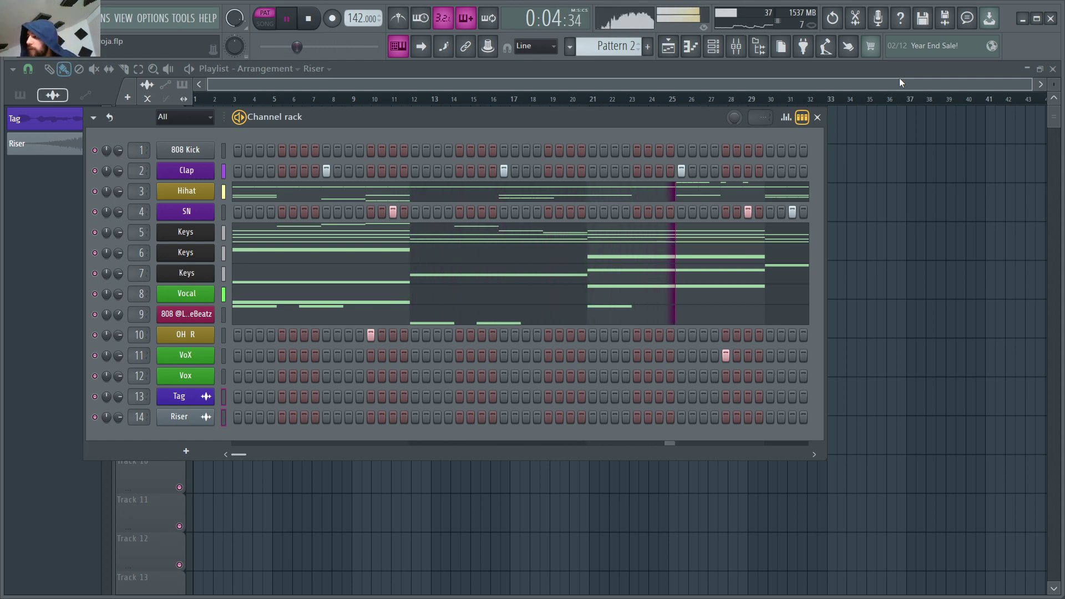
pyautogui.press('space')
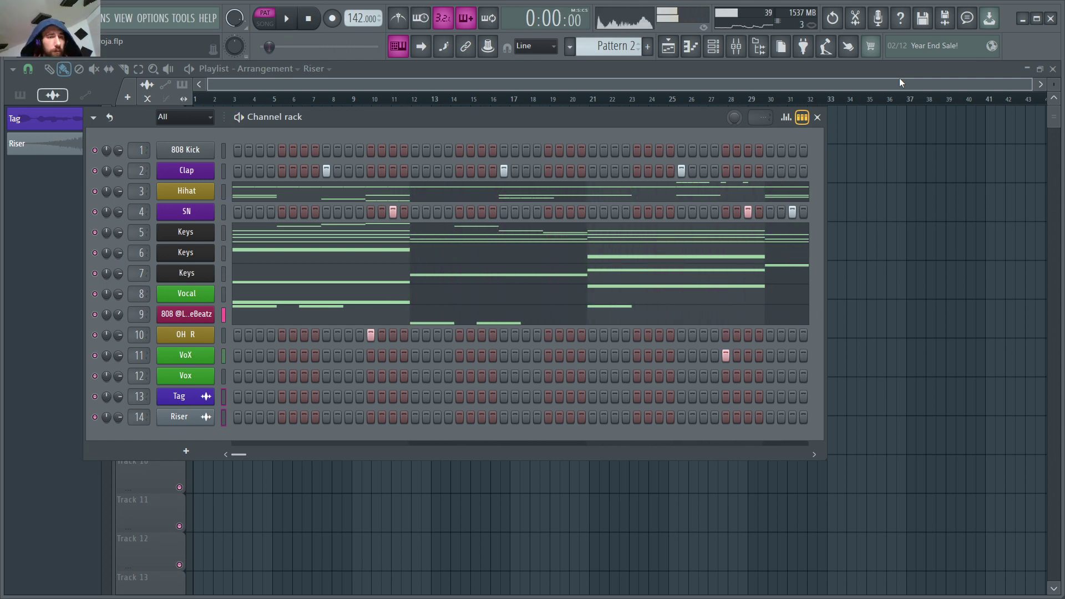
pyautogui.click(220, 233)
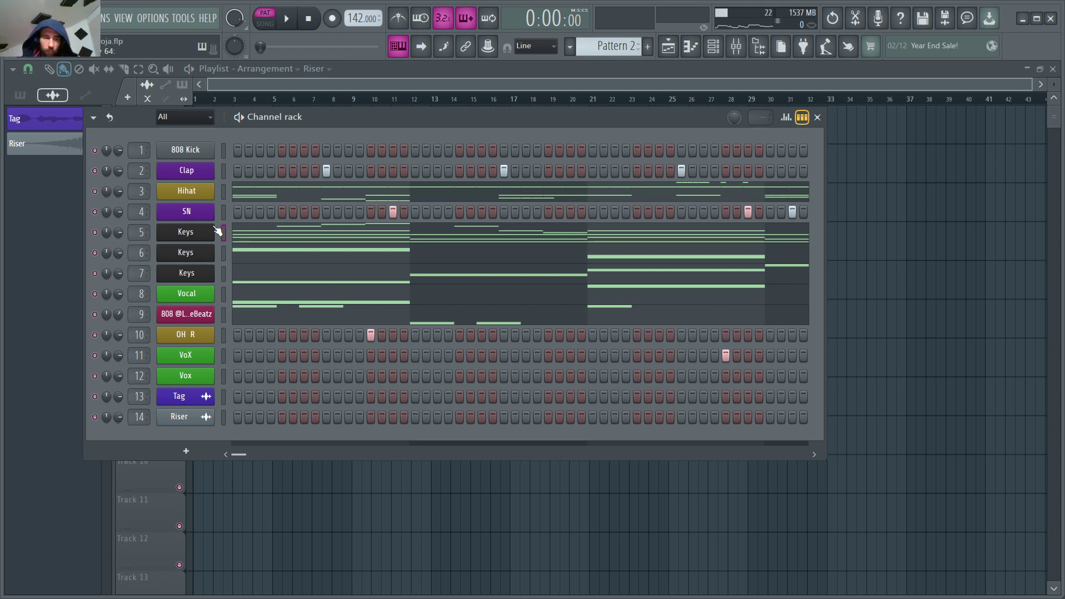
pyautogui.click(224, 254)
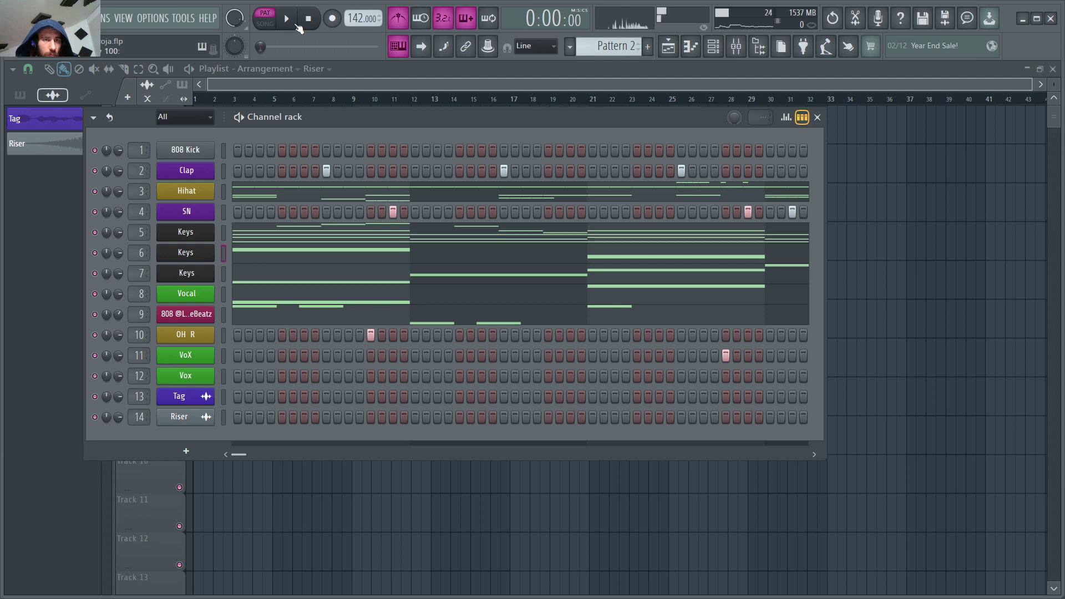
pyautogui.click(296, 24)
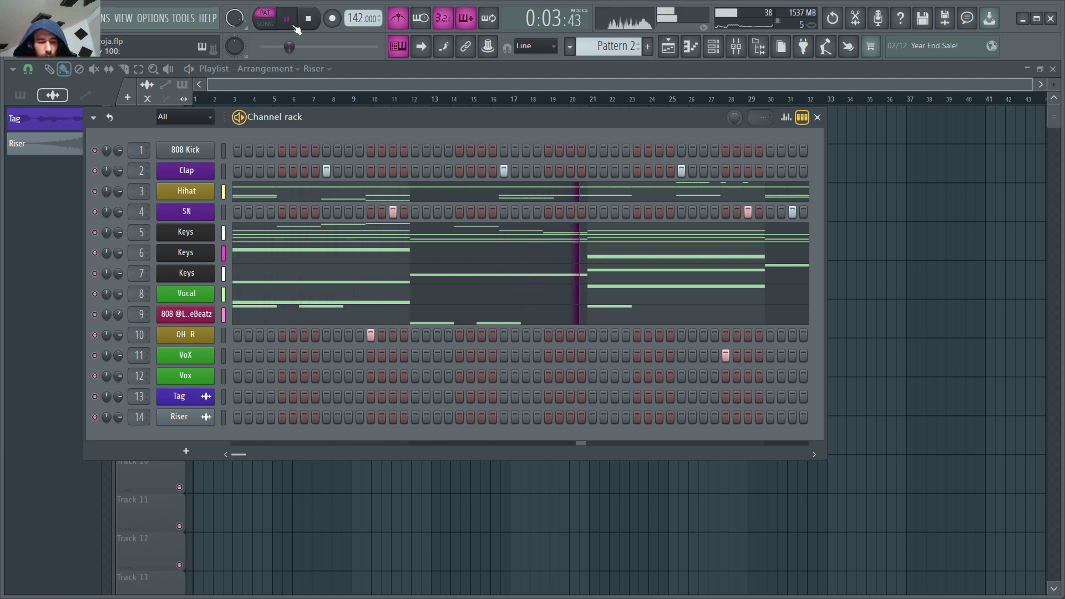
pyautogui.press('space')
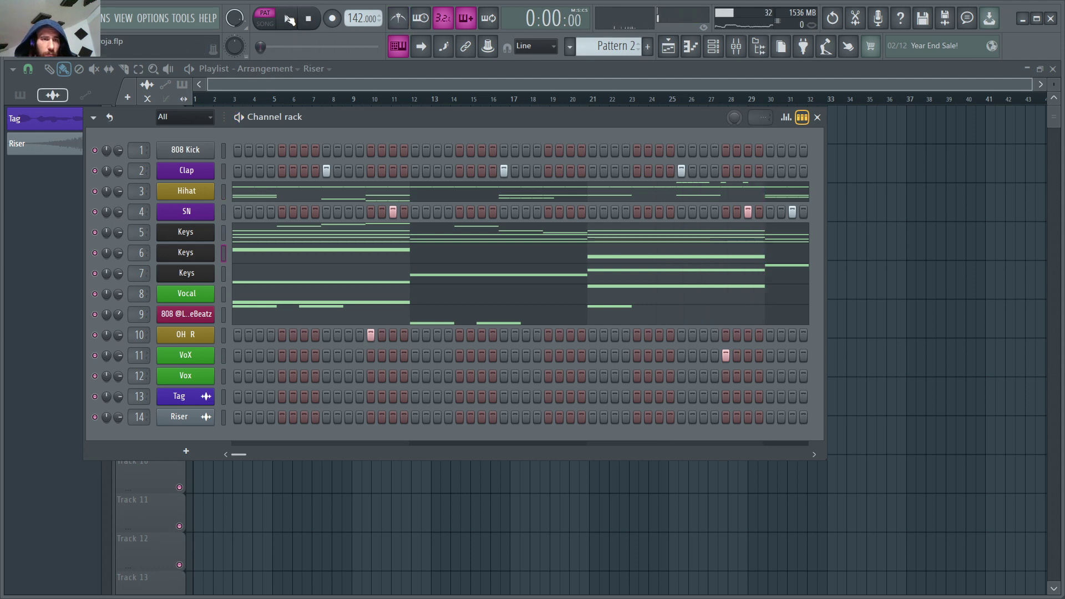
pyautogui.click(291, 20)
pyautogui.click(501, 96)
pyautogui.press('l')
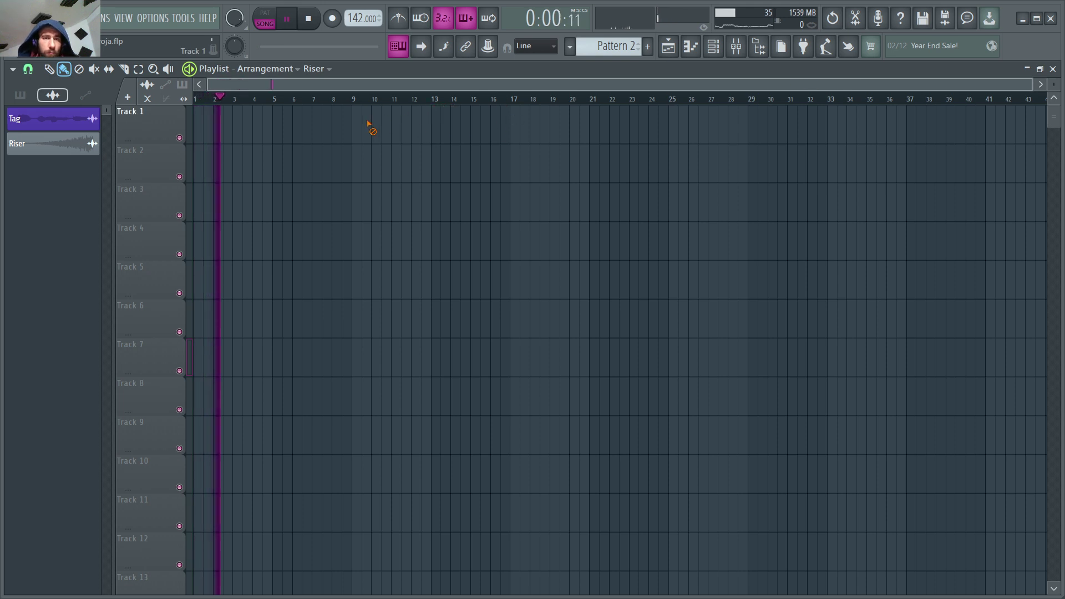
pyautogui.press('space')
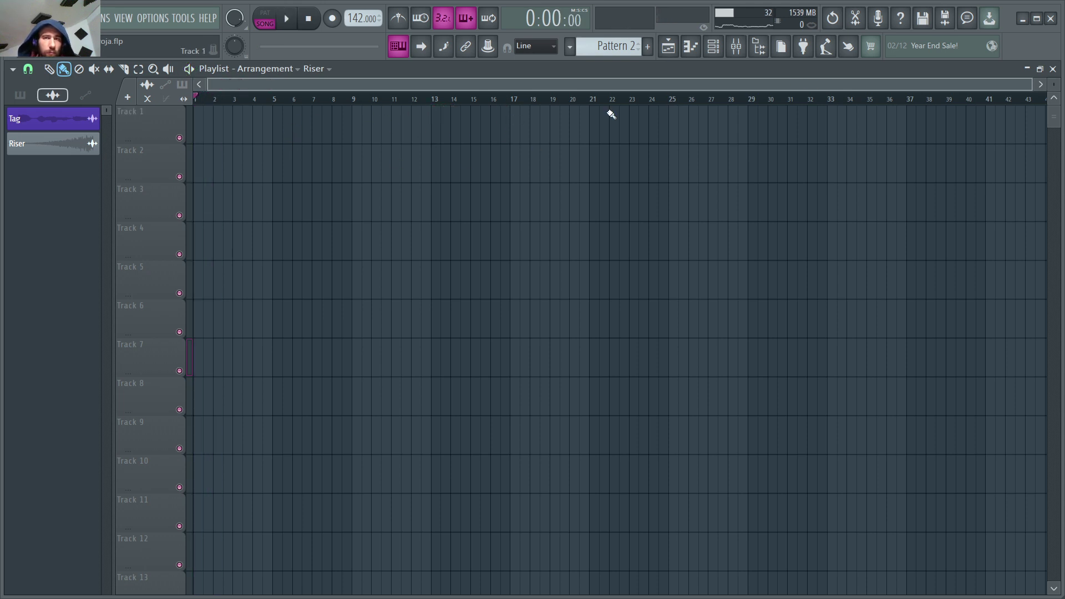
pyautogui.click(713, 46)
pyautogui.press('space')
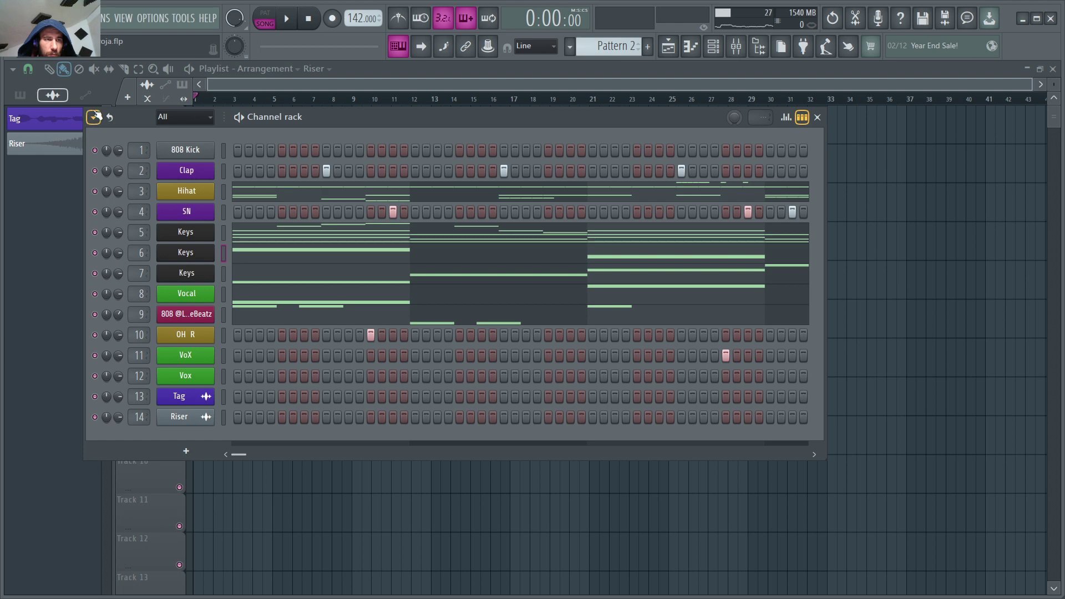
# Place a Pattern 2 clip at bar 1 on playlist Track 1.
pyautogui.click(20, 95)
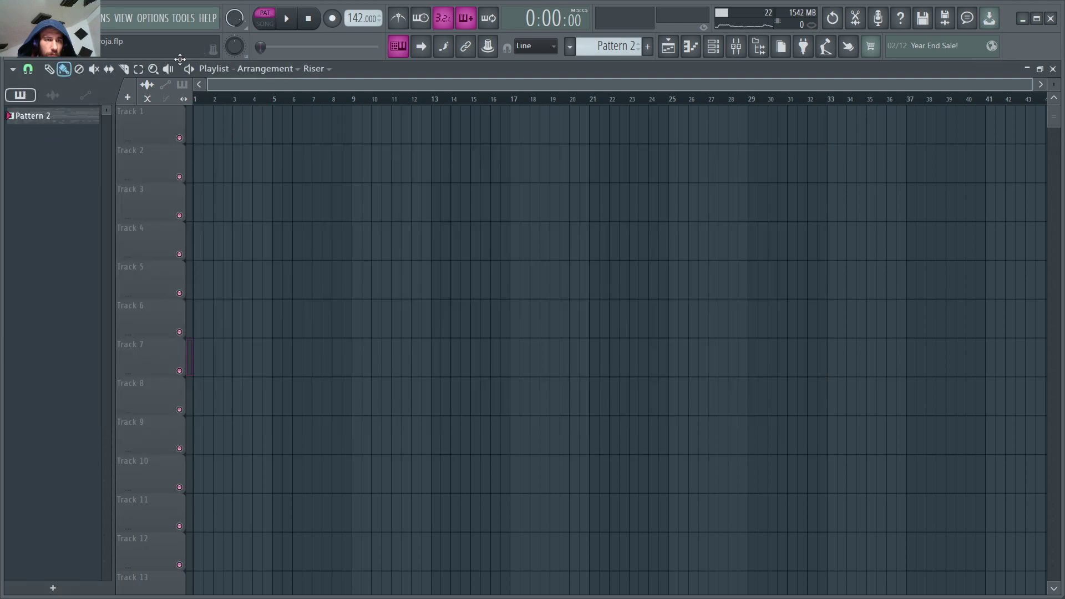
pyautogui.click(49, 69)
pyautogui.moveTo(181, 121); pyautogui.dragTo(200, 119)
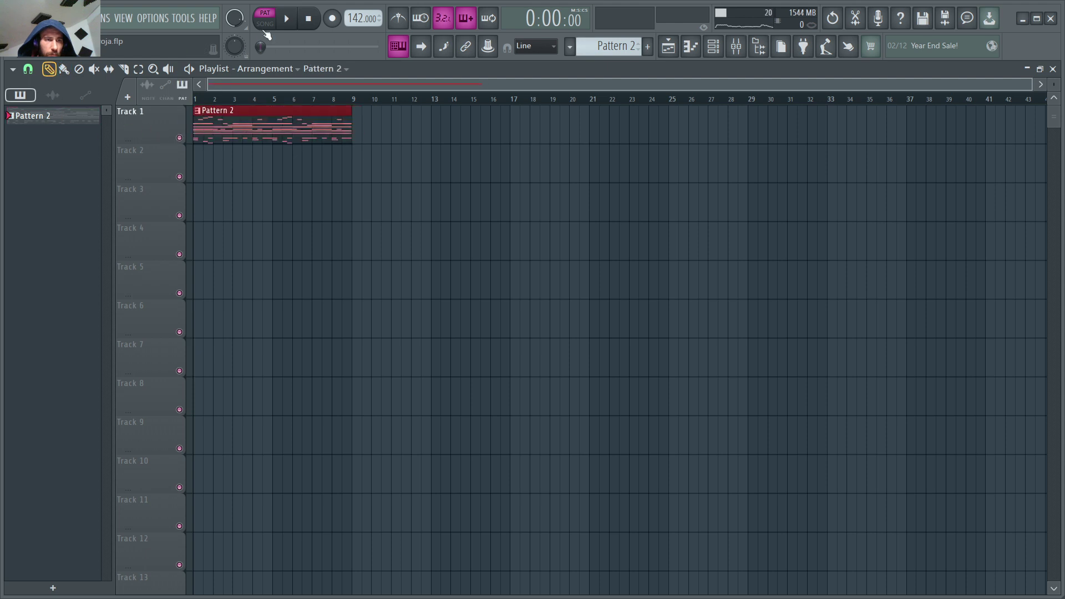
# Play the song with the mixer open and slightly lower the volume of the VoX and Vox tracks, inserts 11 and 12.
pyautogui.click(735, 47)
pyautogui.moveTo(519, 230); pyautogui.dragTo(548, 210)
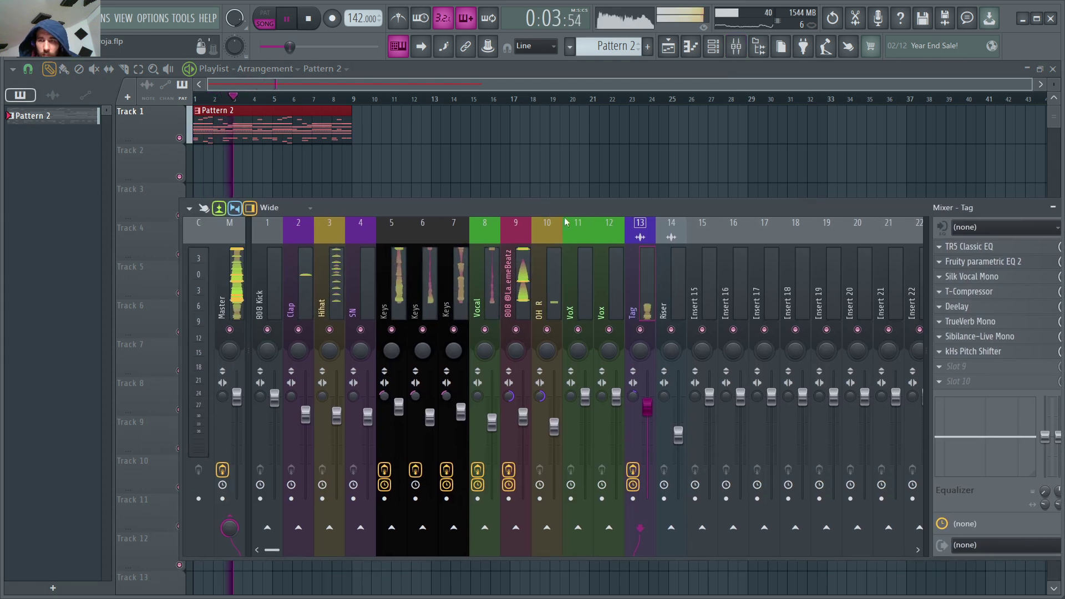
pyautogui.click(566, 285)
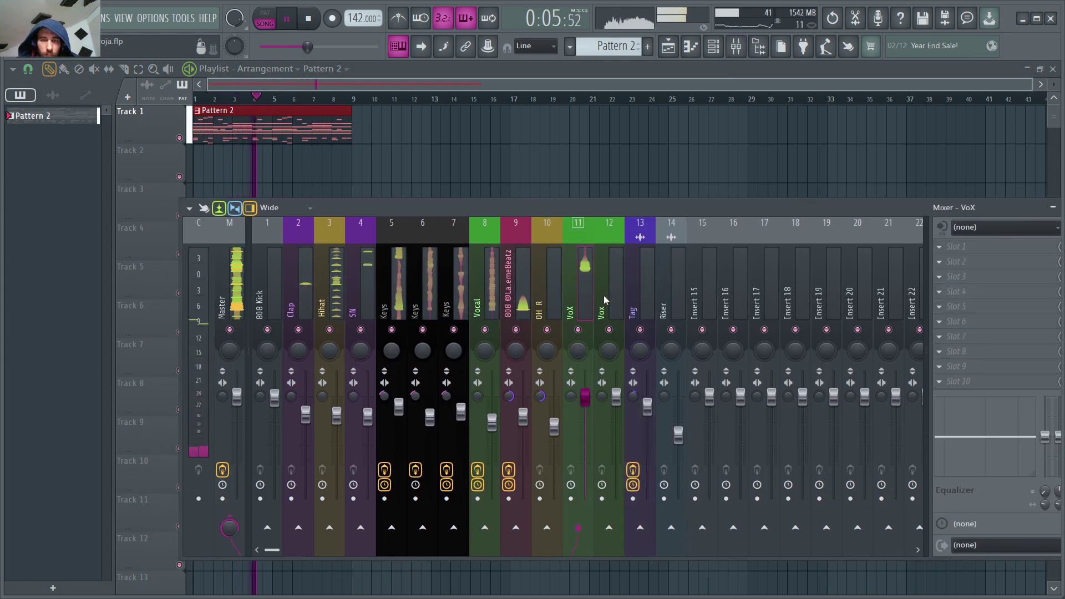
pyautogui.moveTo(590, 400); pyautogui.dragTo(591, 411)
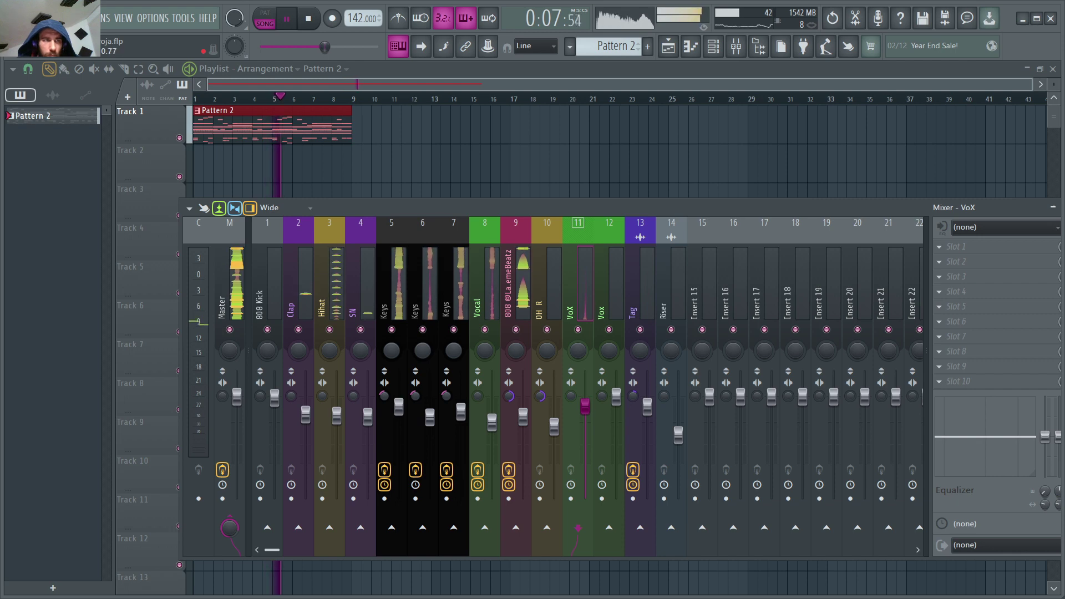
pyautogui.press('space')
pyautogui.press('space')
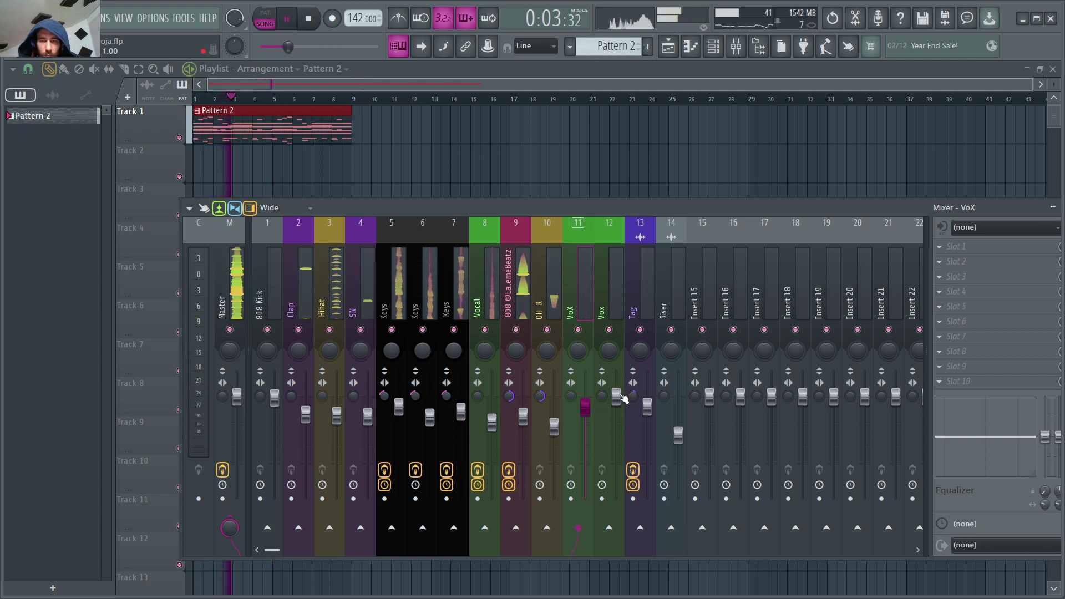
pyautogui.moveTo(615, 395); pyautogui.dragTo(616, 405)
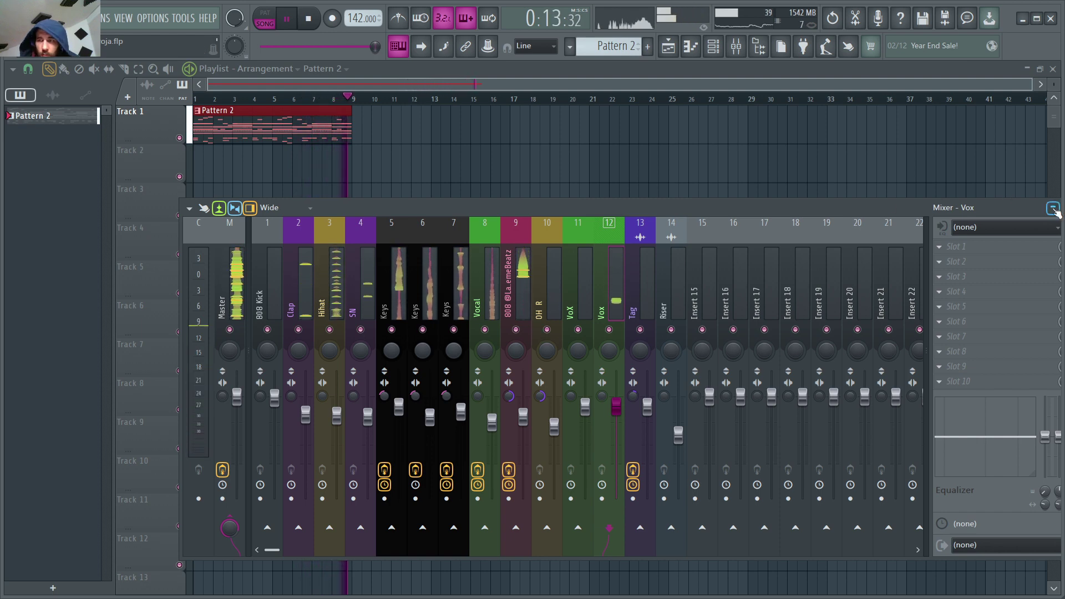
# Stop playback, close the mixer and split Pattern 2 by channel.
pyautogui.click(713, 46)
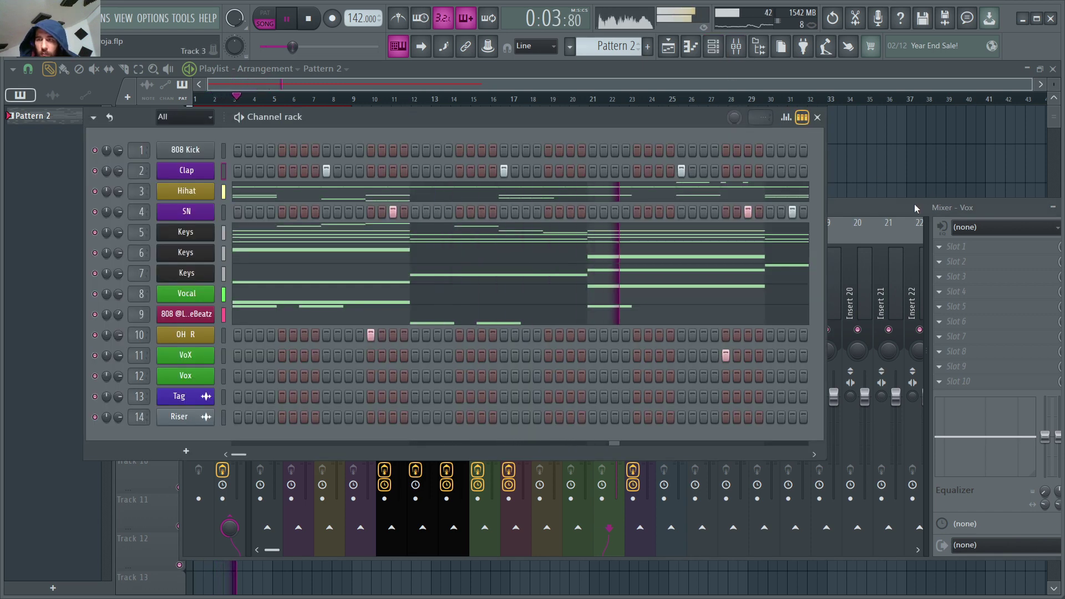
pyautogui.moveTo(947, 207); pyautogui.dragTo(909, 215)
pyautogui.click(1041, 216)
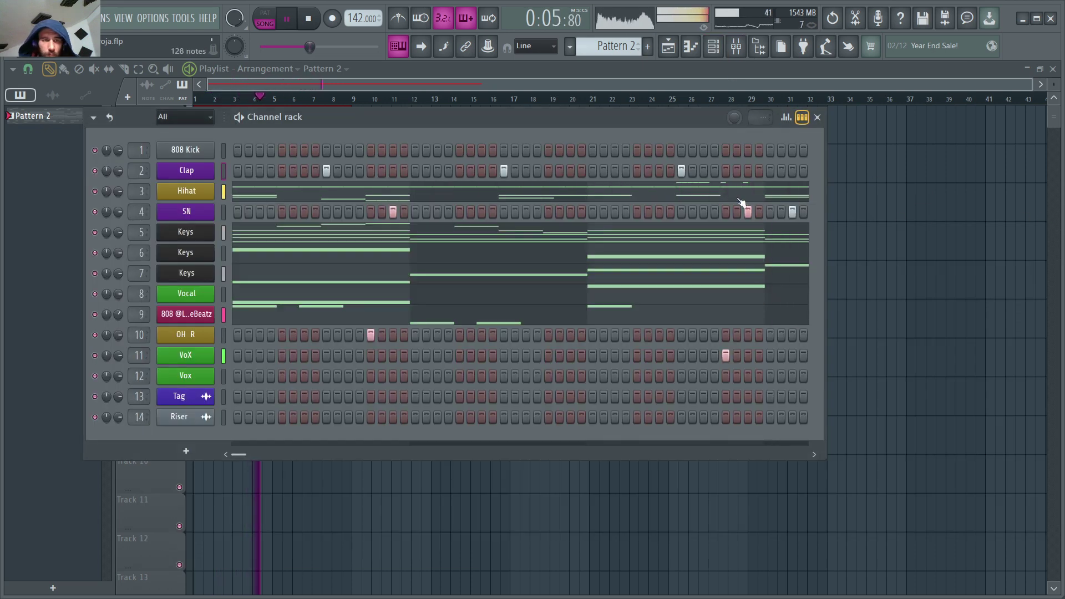
pyautogui.press('space')
pyautogui.press('space')
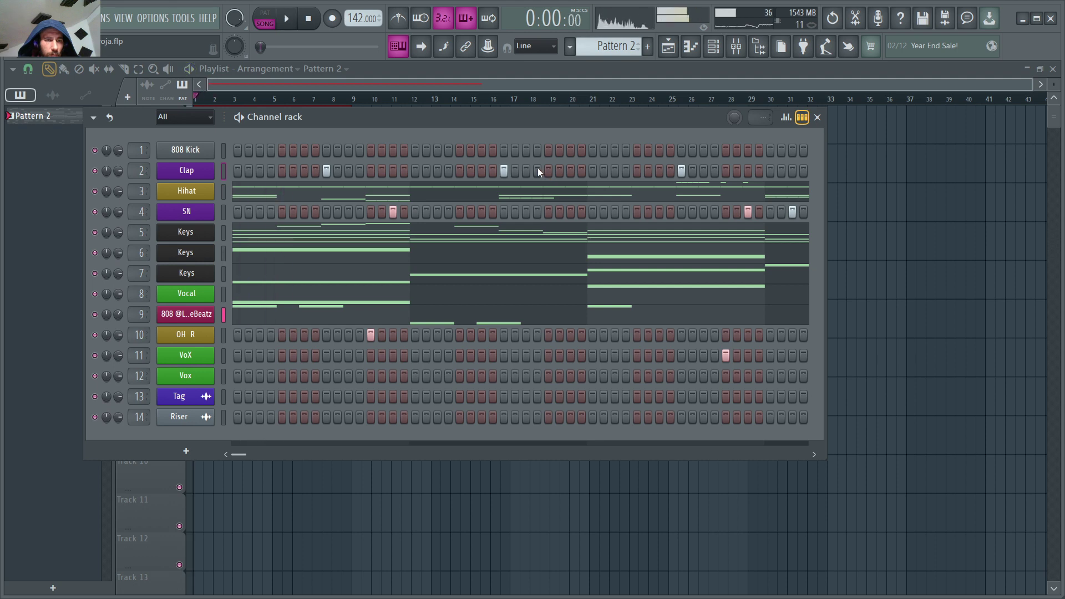
pyautogui.rightClick(54, 120)
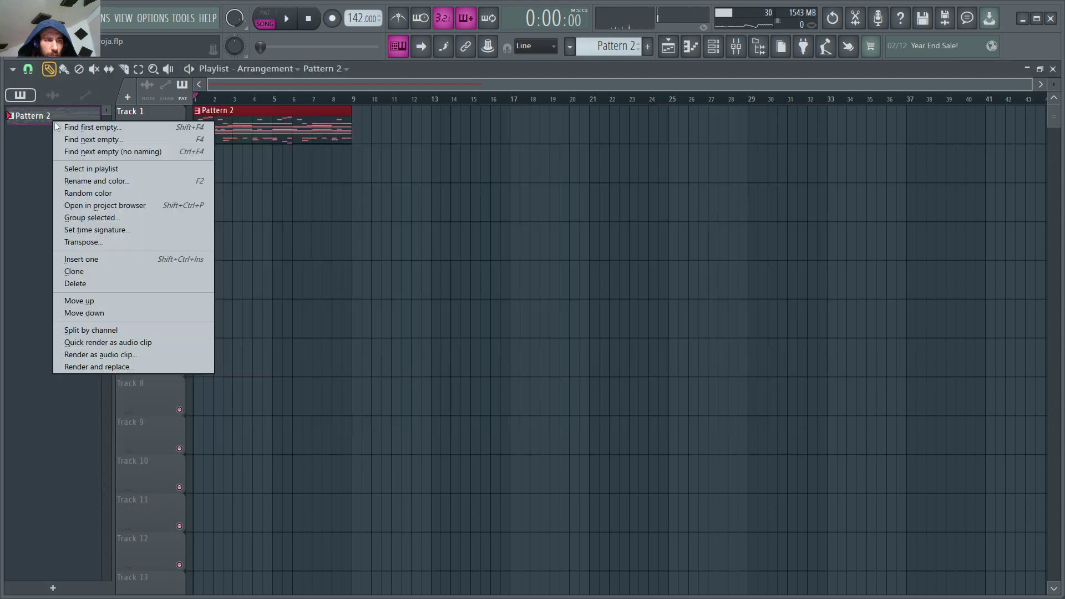
pyautogui.click(94, 327)
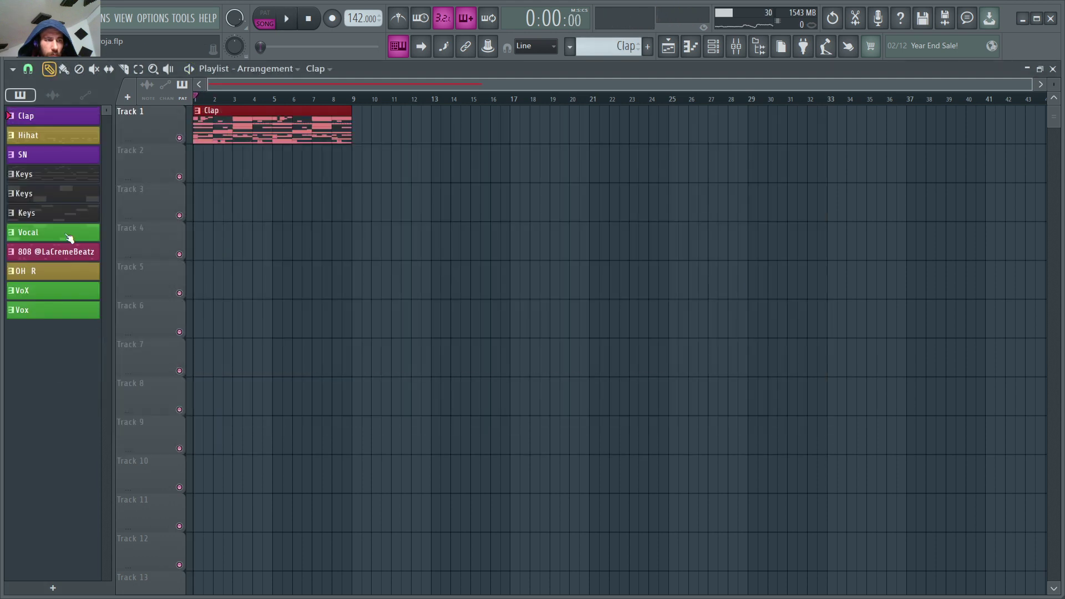
# Select the three Keys patterns and the Vocal pattern, and delete the existing clip from playlist Track 1.
pyautogui.doubleClick(61, 188)
pyautogui.click(670, 47)
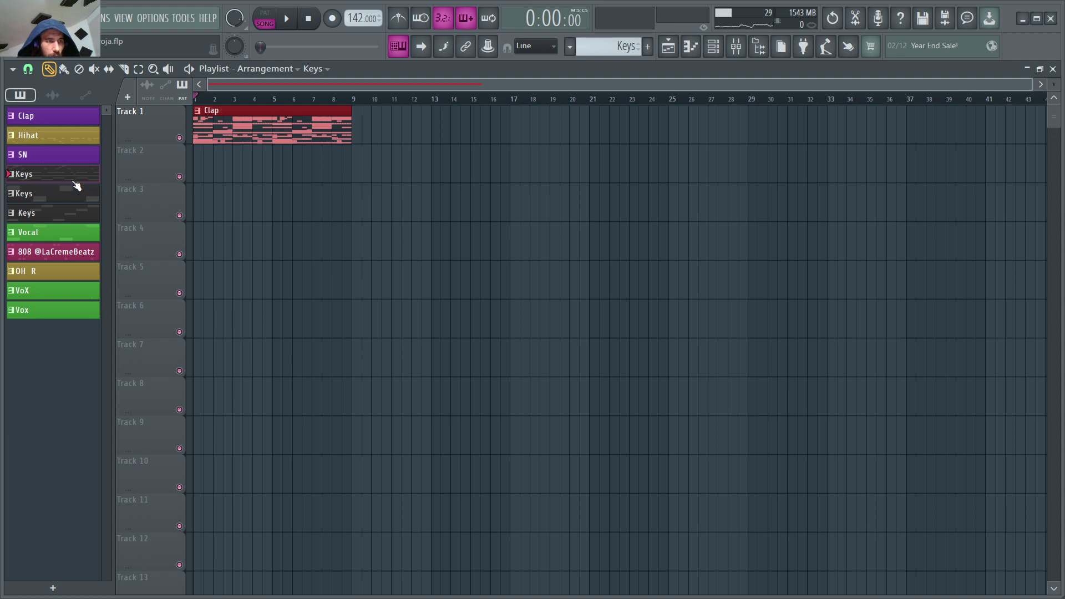
pyautogui.click(66, 233)
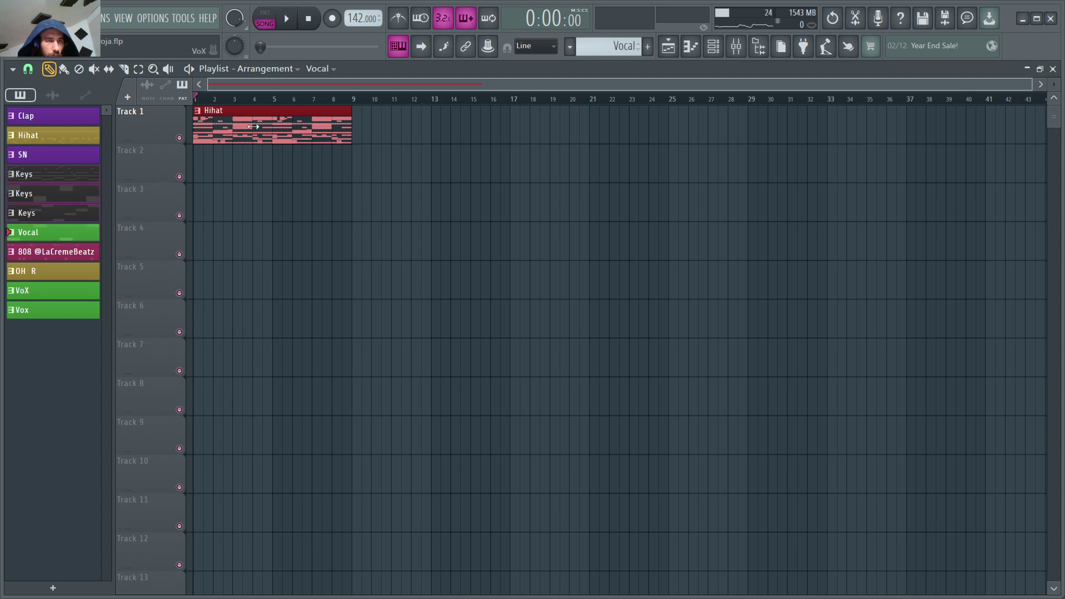
pyautogui.scroll(-4, 253, 127)
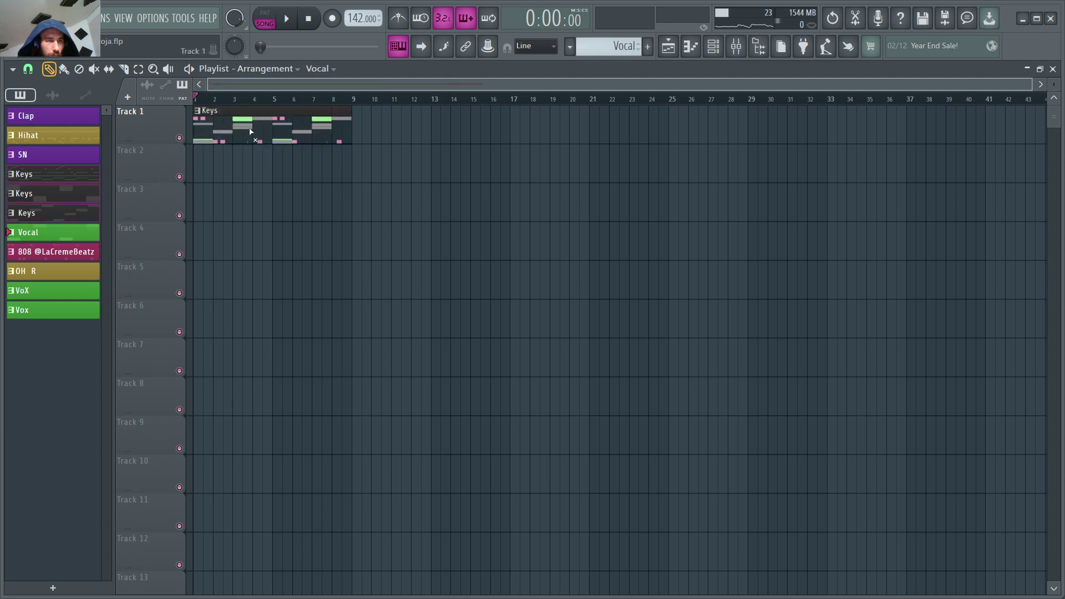
pyautogui.scroll(-3, 250, 131)
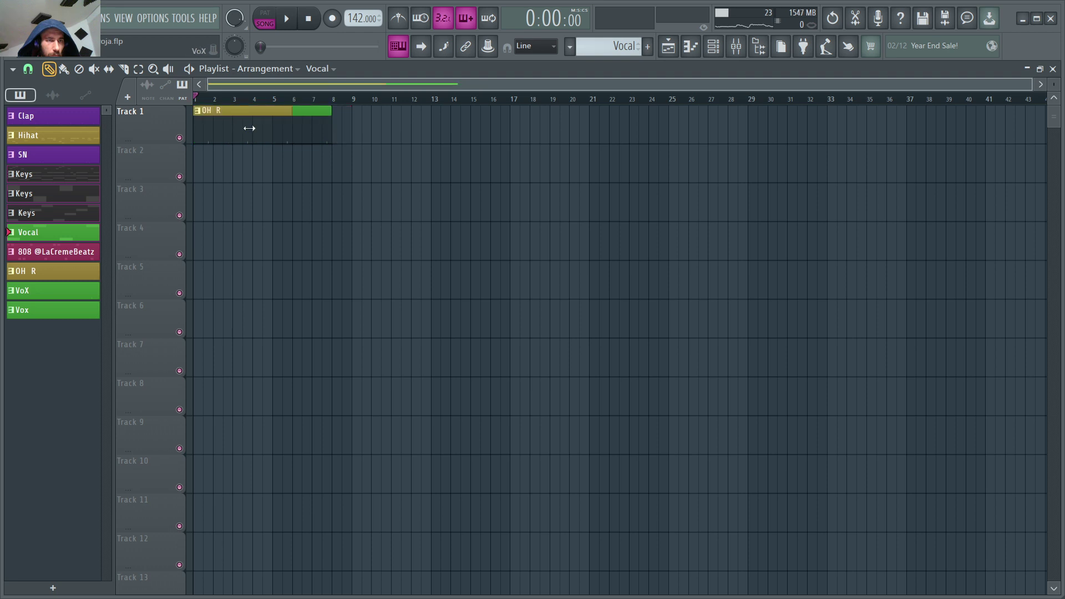
pyautogui.scroll(-2, 249, 128)
pyautogui.scroll(1, 250, 130)
pyautogui.rightClick(252, 132)
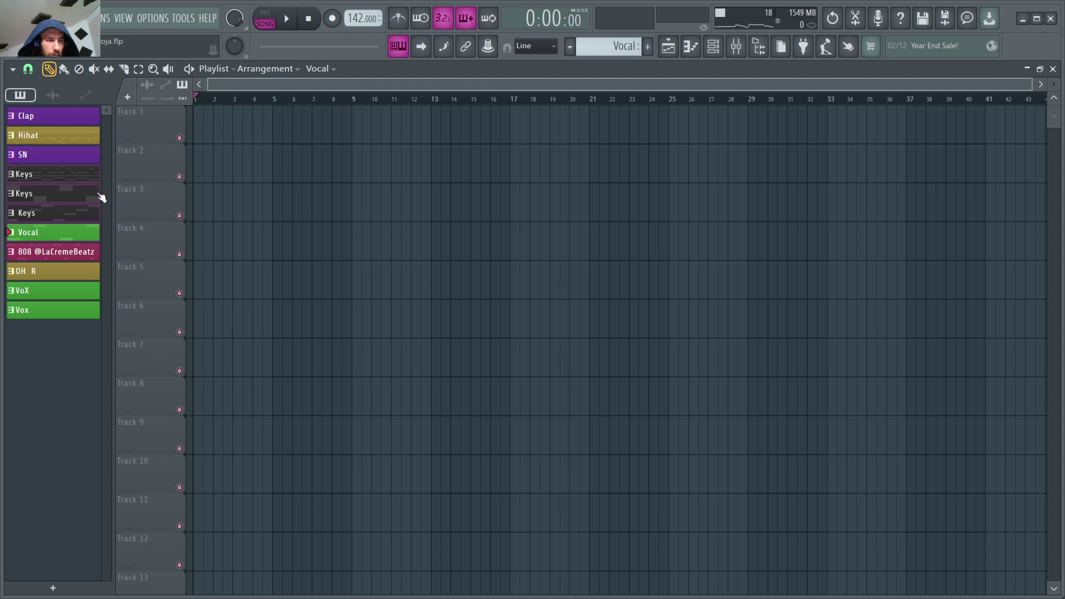
# Place the three Keys patterns and the Vocal pattern at bar 1 on Tracks 1 to 4, and duplicate the set twice.
pyautogui.moveTo(64, 197); pyautogui.dragTo(196, 134)
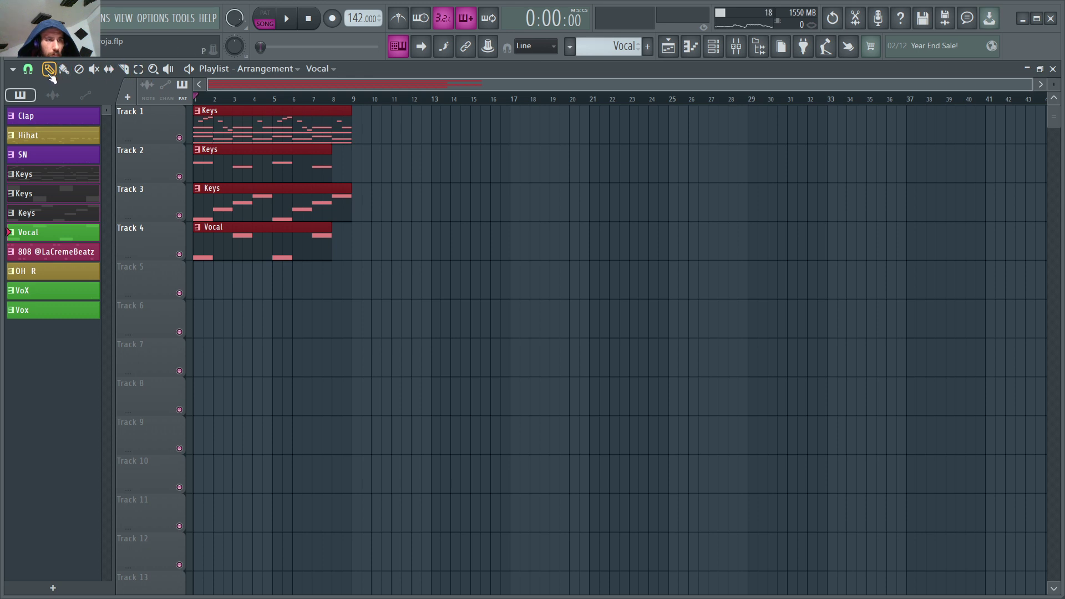
pyautogui.press('space')
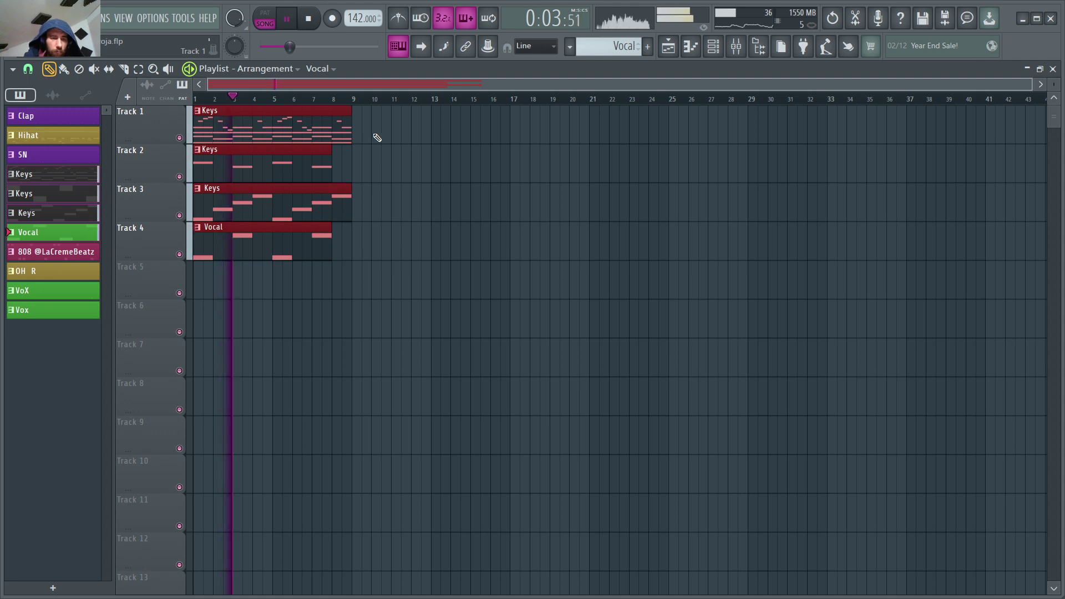
pyautogui.hotkey('ctrl', 'b')
pyautogui.hotkey('ctrl', 'b')
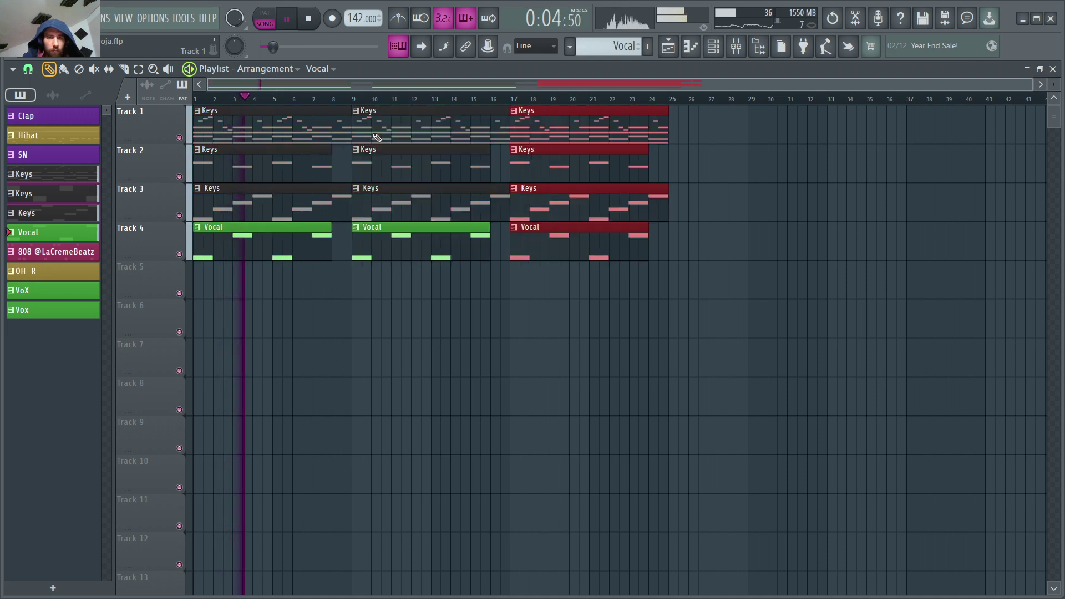
# Shorten the third set's clips on Tracks 2, 3 and 4 so they end at bar 21.
pyautogui.click(719, 314)
pyautogui.rightClick(719, 314)
pyautogui.moveTo(649, 243); pyautogui.dragTo(588, 268)
pyautogui.moveTo(664, 209); pyautogui.dragTo(587, 233)
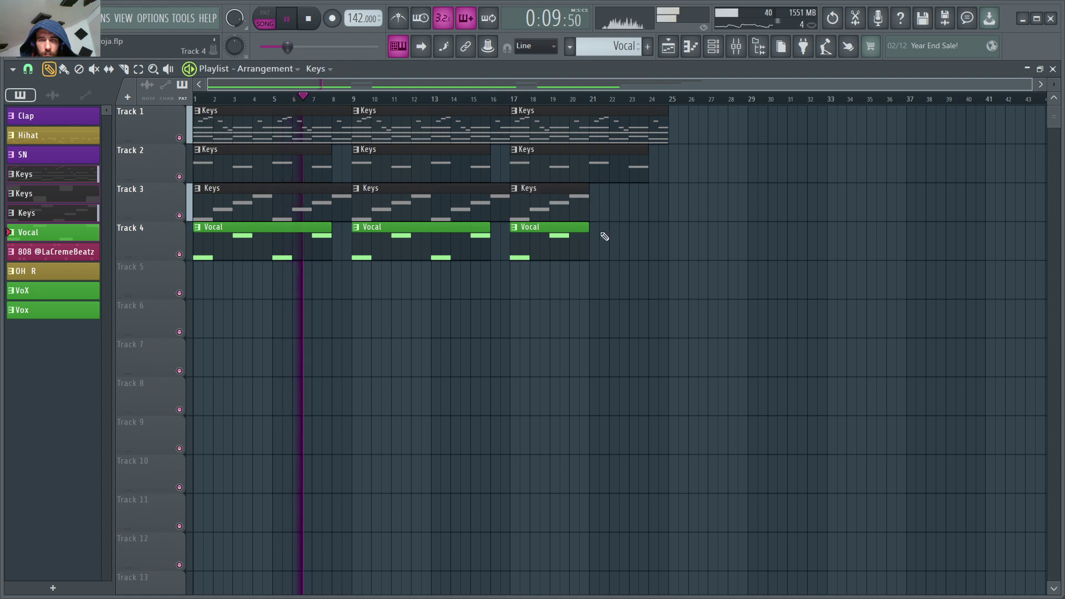
pyautogui.moveTo(647, 178); pyautogui.dragTo(589, 176)
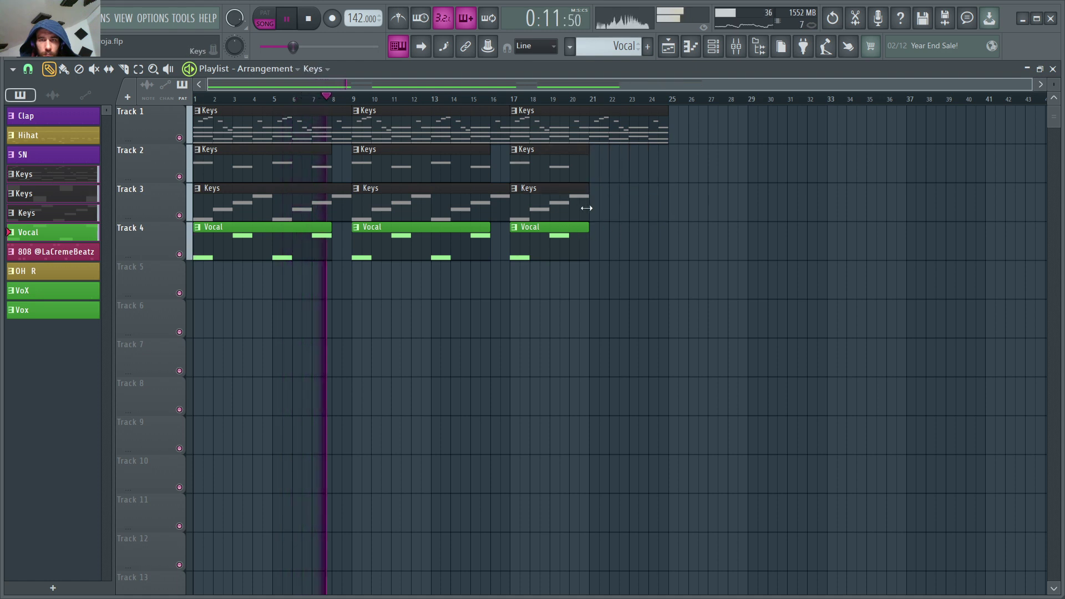
pyautogui.press('space')
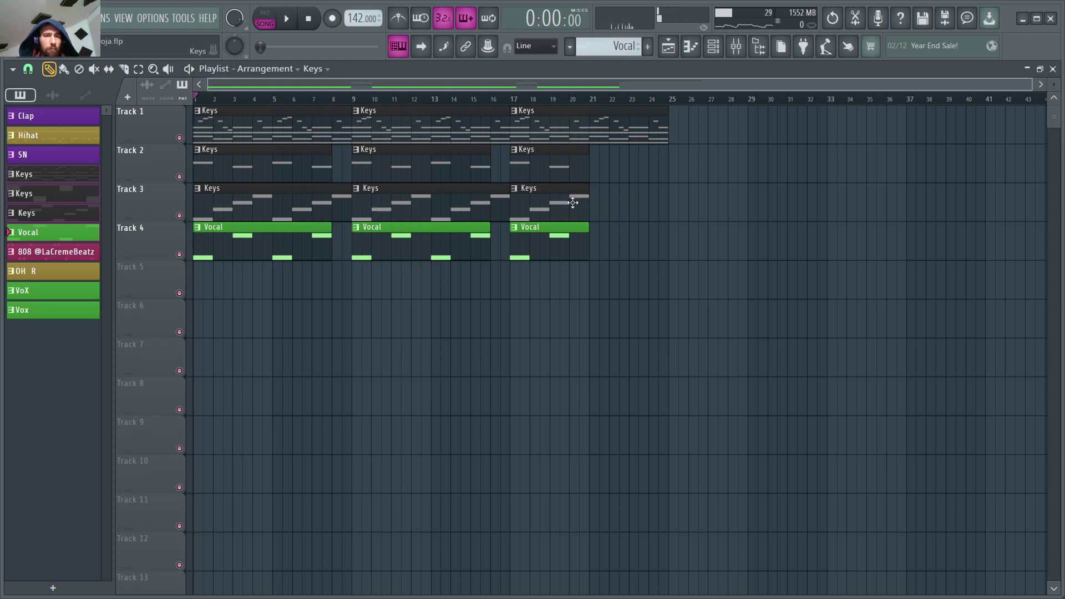
# Delete the second Vocal clip on Track 4 and shorten the second Keys clip on Track 3 to end at bar 13, then listen.
pyautogui.rightClick(431, 246)
pyautogui.press('space')
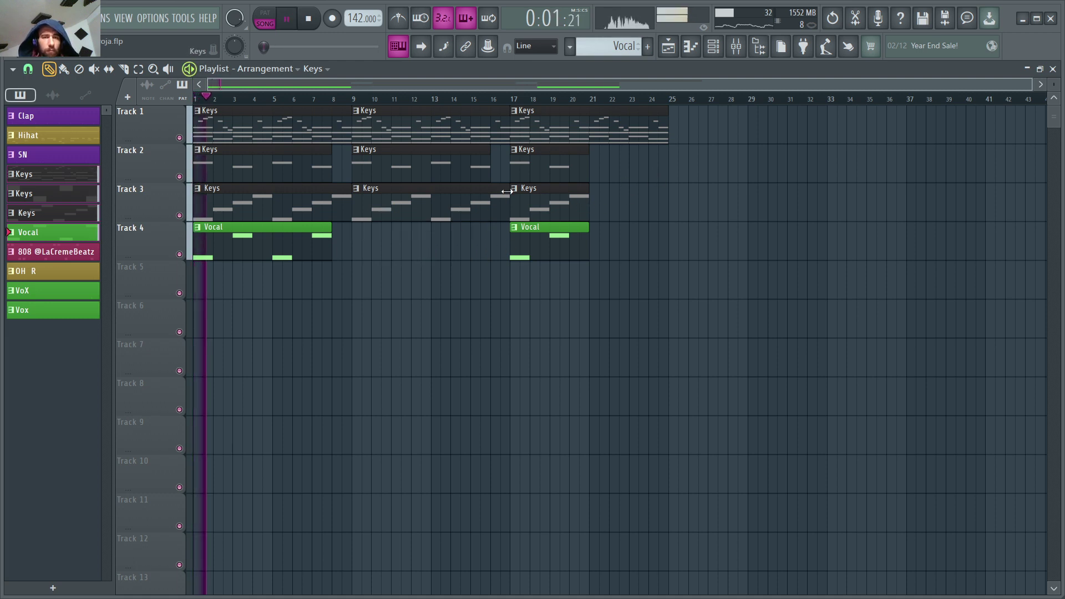
pyautogui.moveTo(489, 208); pyautogui.dragTo(431, 235)
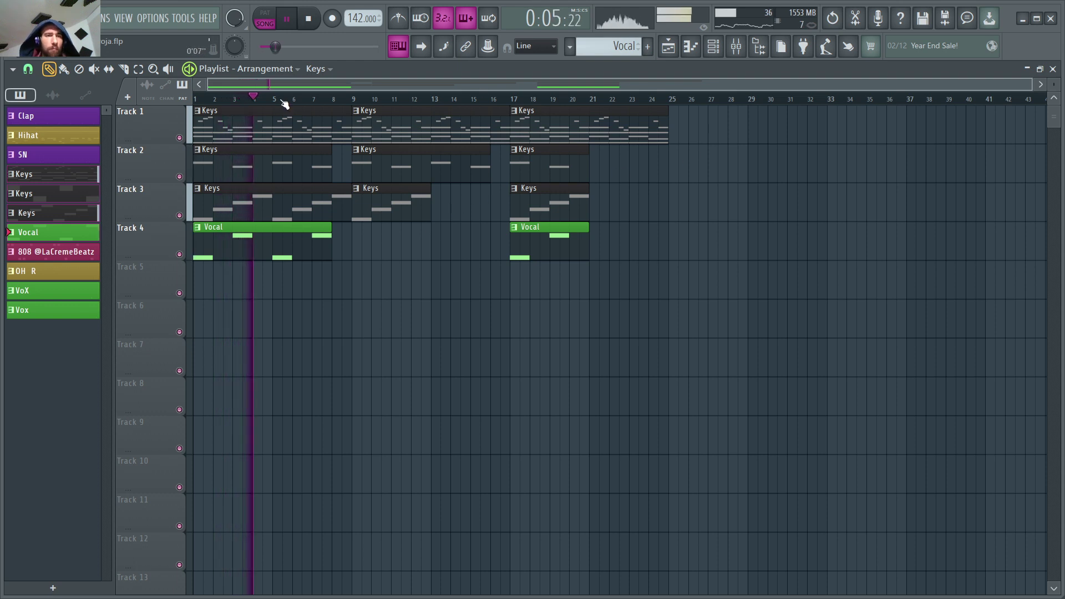
pyautogui.scroll(1, 284, 101)
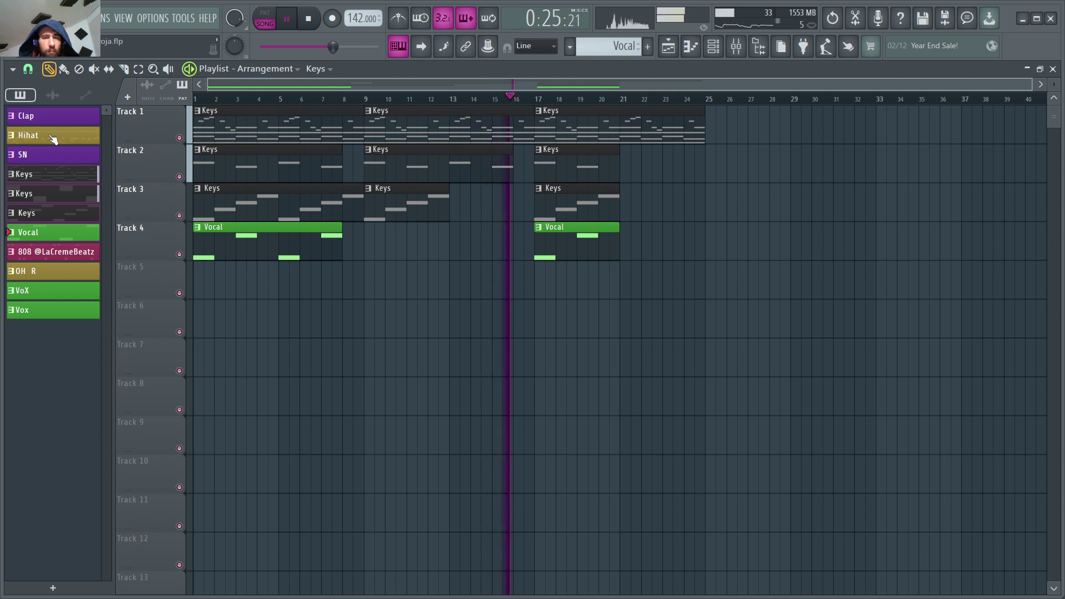
# Restart playback and shorten the second Keys clip on Track 2 to end at bar 13.
pyautogui.press('space')
pyautogui.press('space')
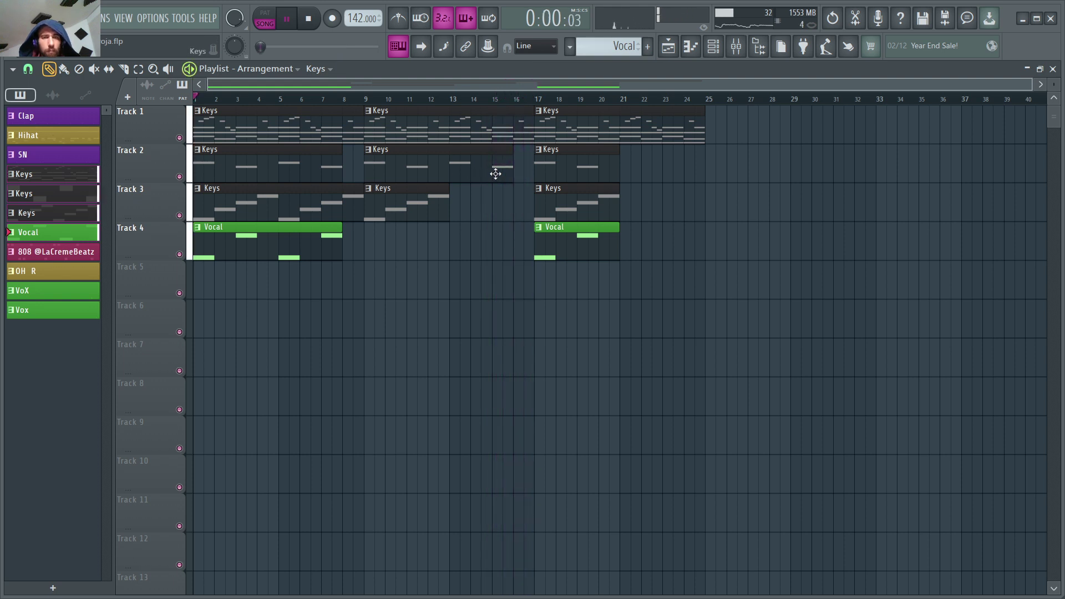
pyautogui.moveTo(512, 166); pyautogui.dragTo(492, 169)
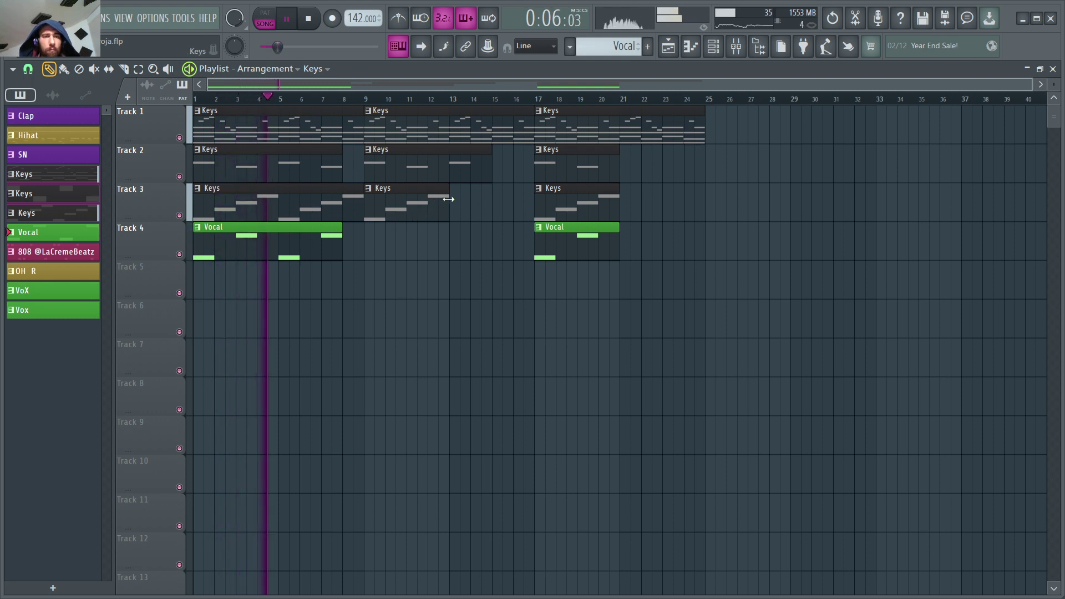
pyautogui.moveTo(482, 171); pyautogui.dragTo(442, 203)
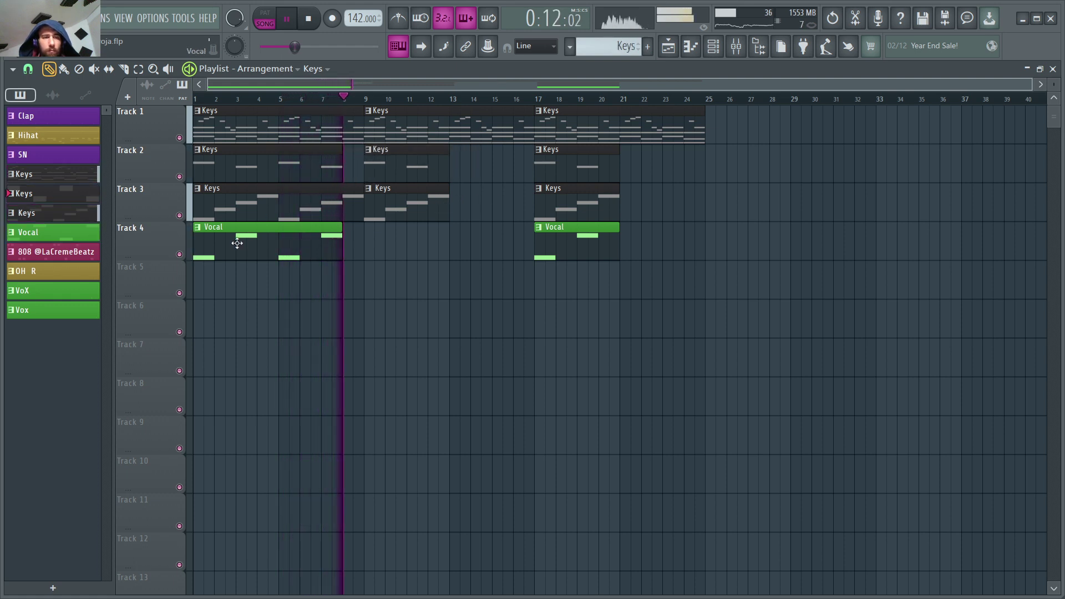
# Add a Vocal clip on Track 4 trimmed to run from bar 14 to bar 16, and play the song from bar 9.
pyautogui.click(305, 240)
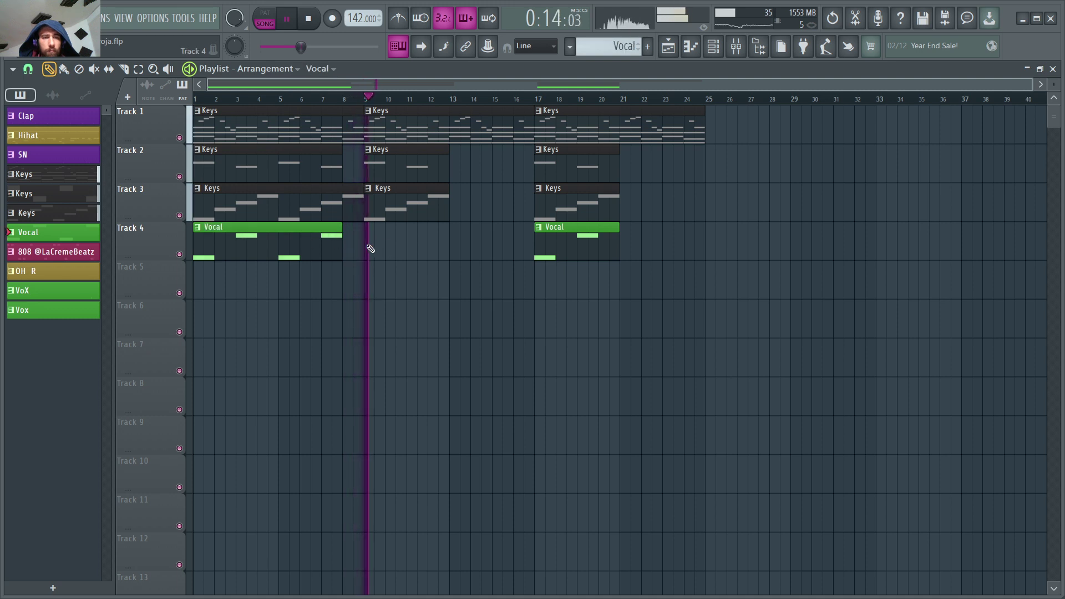
pyautogui.click(367, 249)
pyautogui.press('space')
pyautogui.moveTo(366, 250); pyautogui.dragTo(473, 264)
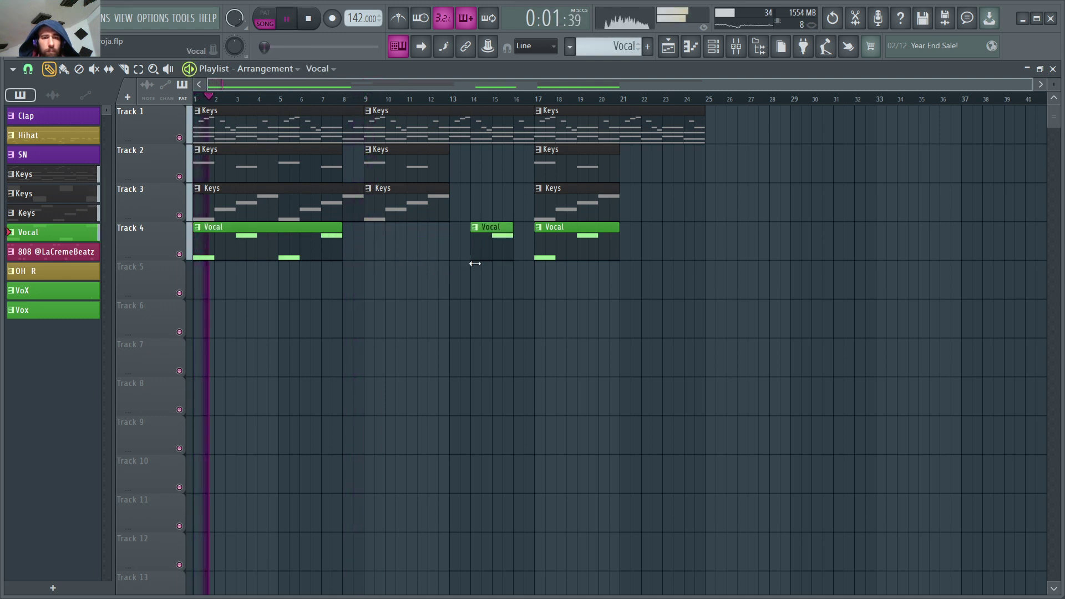
pyautogui.click(372, 100)
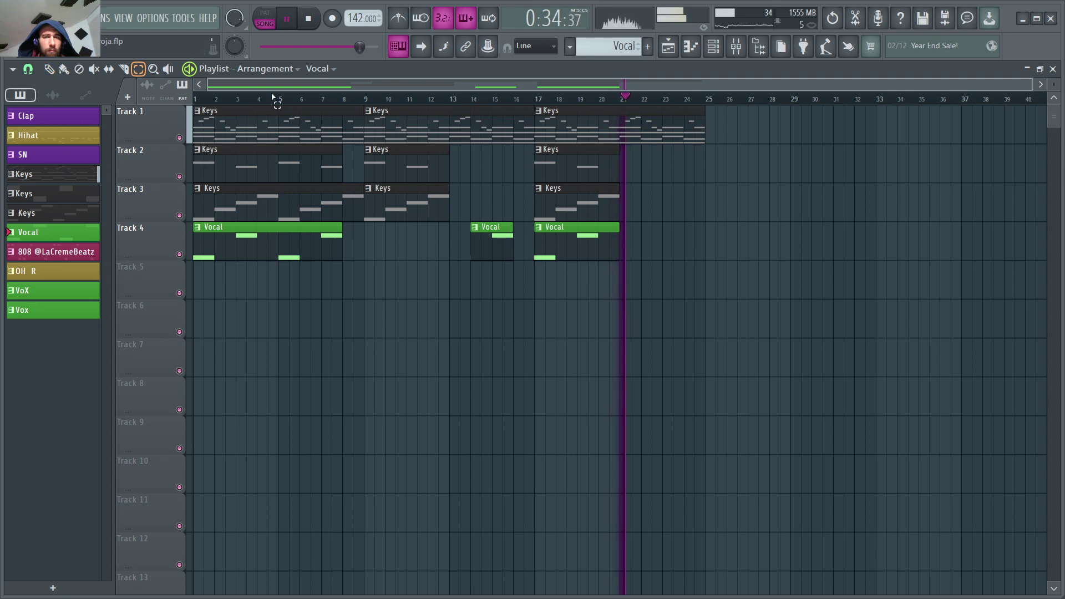
# Select all clips on Tracks 1 to 4 and duplicate the 24-bar section four times, up to bar 121.
pyautogui.moveTo(760, 133); pyautogui.dragTo(213, 335)
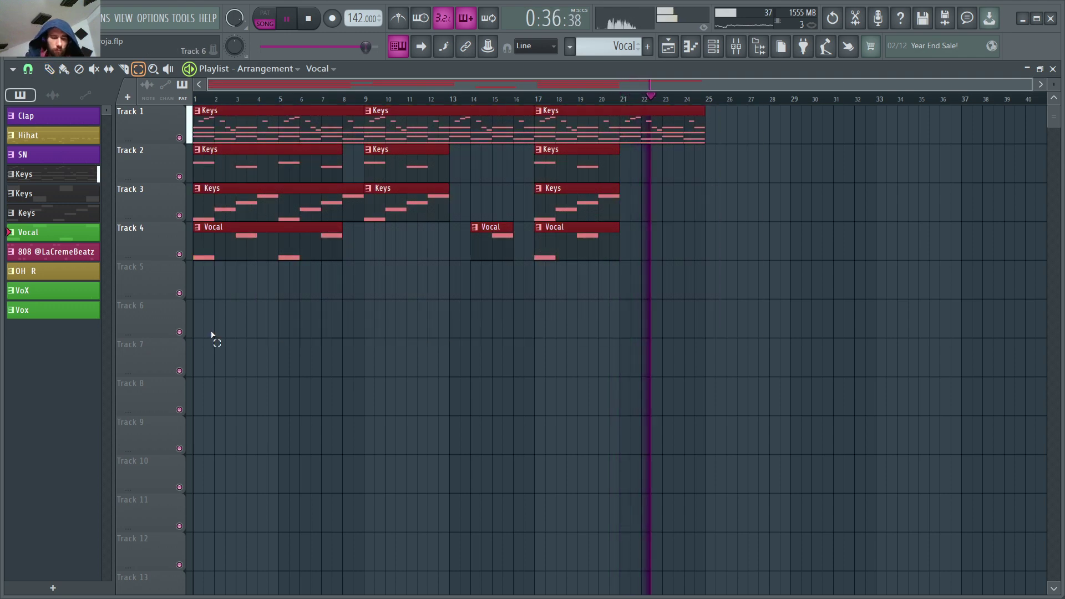
pyautogui.hotkey('ctrl', 'b')
pyautogui.hotkey('ctrl', 'b')
pyautogui.hotkey('ctrl', 'b')
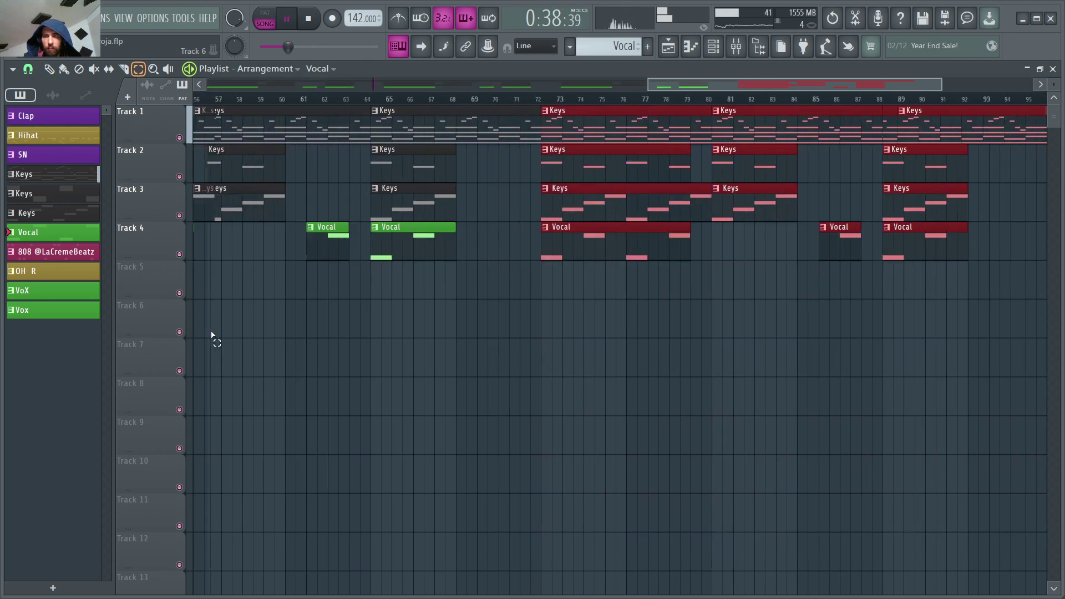
pyautogui.hotkey('ctrl', 'b')
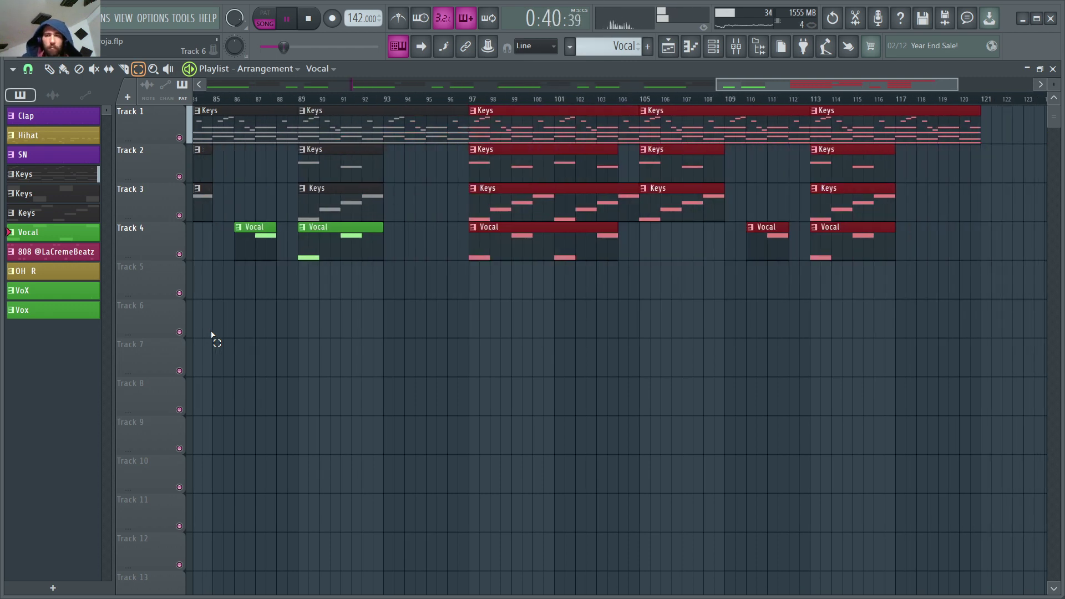
pyautogui.click(446, 283)
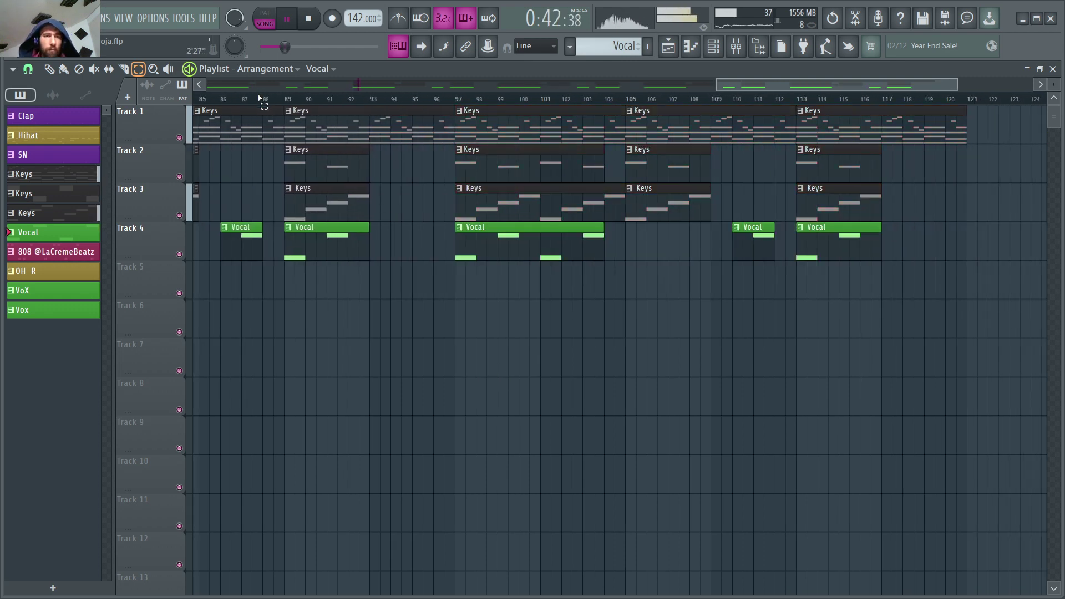
# Delete every Keys and Vocal clip from bar 105 onward on Tracks 1 to 4, and restart playback.
pyautogui.scroll(-5, 258, 99)
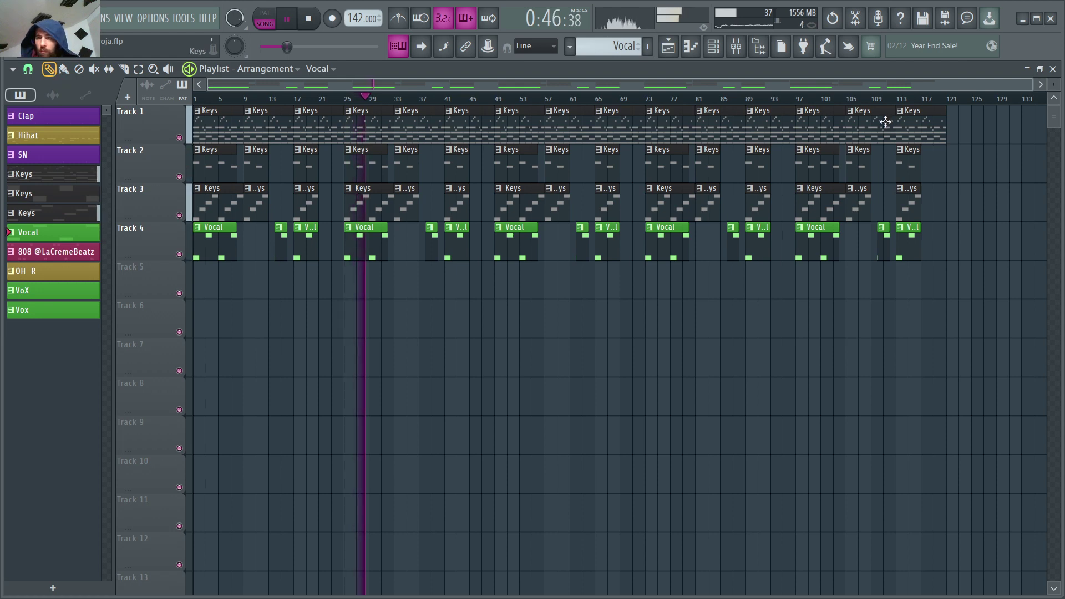
pyautogui.rightClick(885, 121)
pyautogui.rightClick(865, 203)
pyautogui.rightClick(864, 165)
pyautogui.rightClick(903, 126)
pyautogui.rightClick(908, 163)
pyautogui.rightClick(905, 201)
pyautogui.rightClick(902, 239)
pyautogui.rightClick(883, 243)
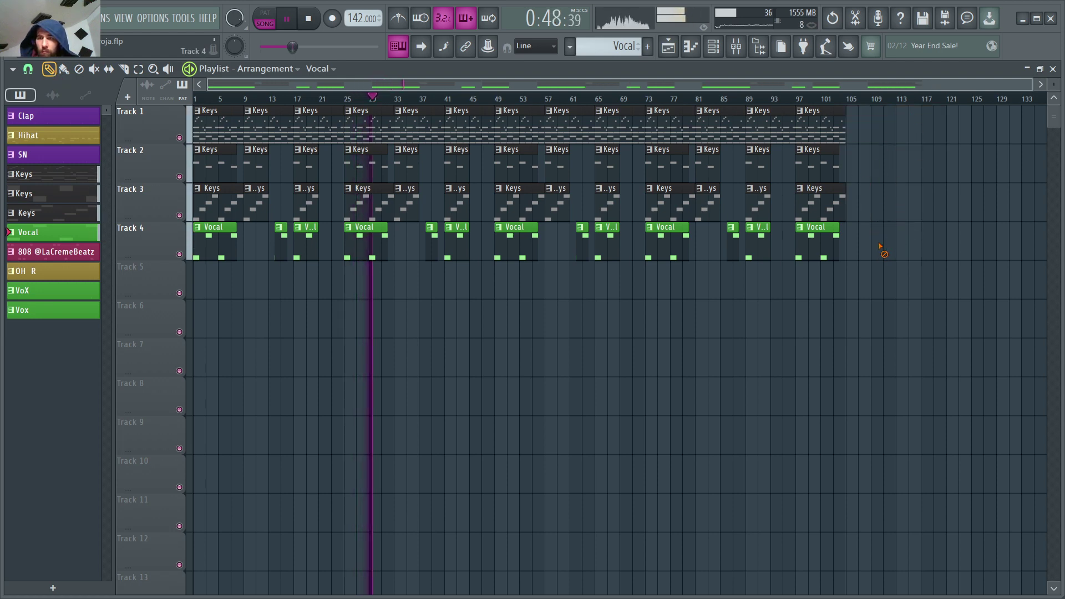
pyautogui.press('space')
pyautogui.press('space')
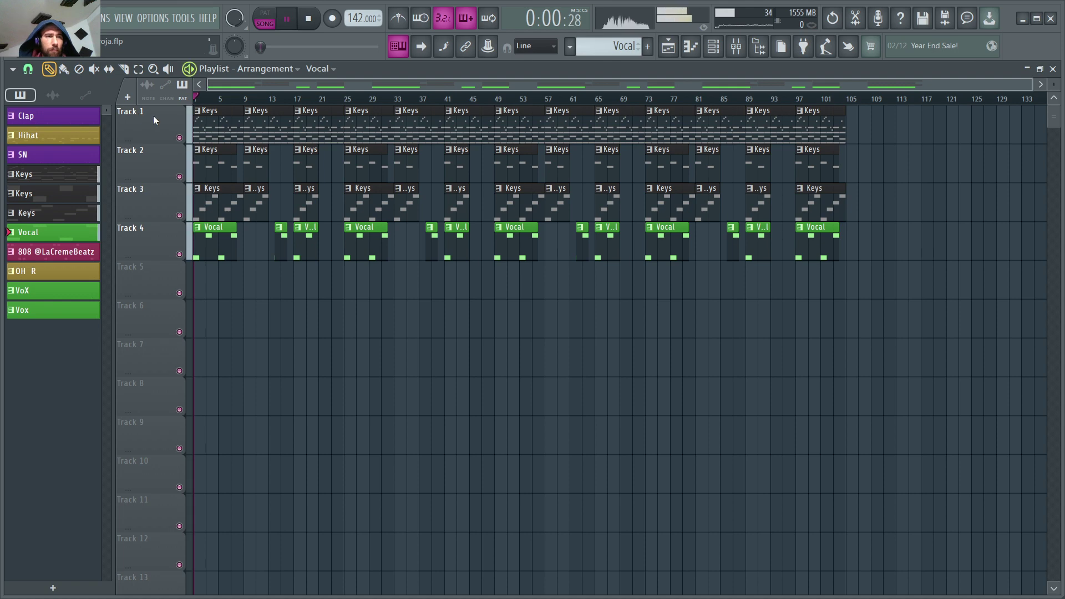
# Place the Clap, Hihat and SN patterns at bar 9 on Tracks 5, 6 and 7.
pyautogui.click(71, 121)
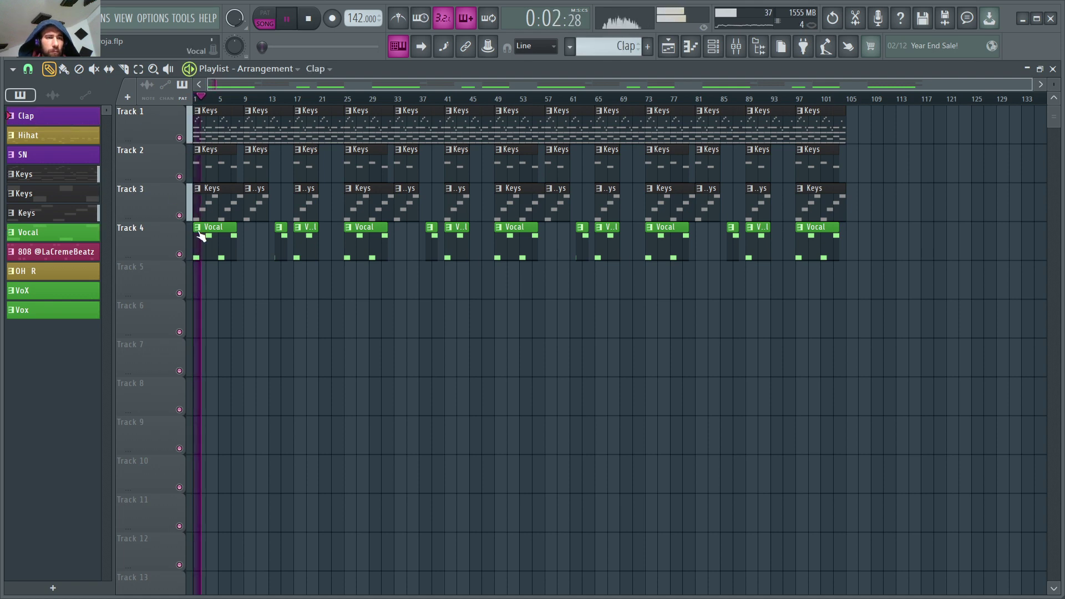
pyautogui.click(247, 284)
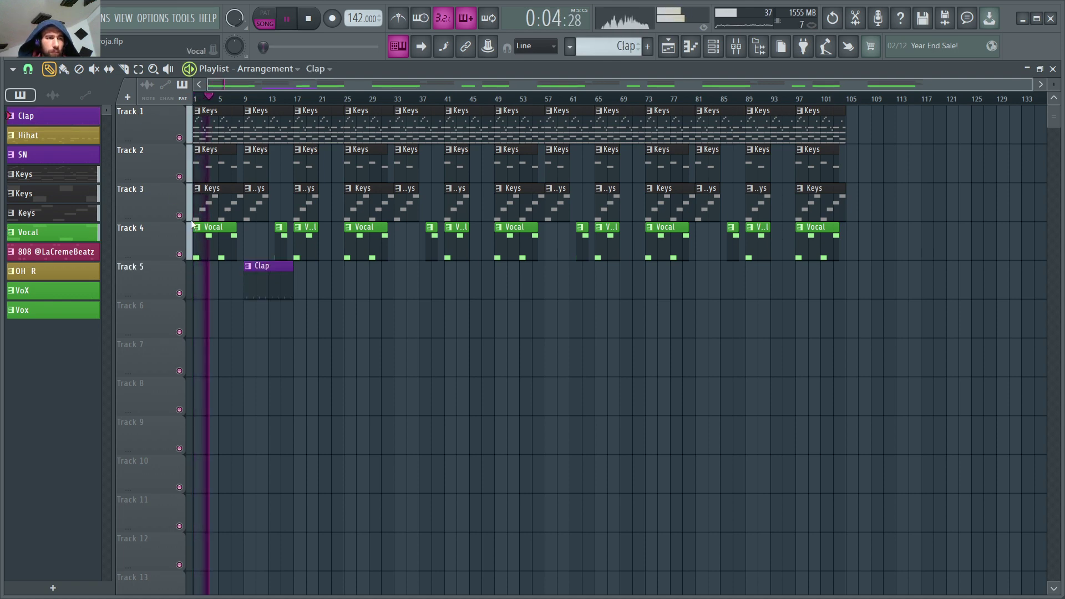
pyautogui.click(247, 324)
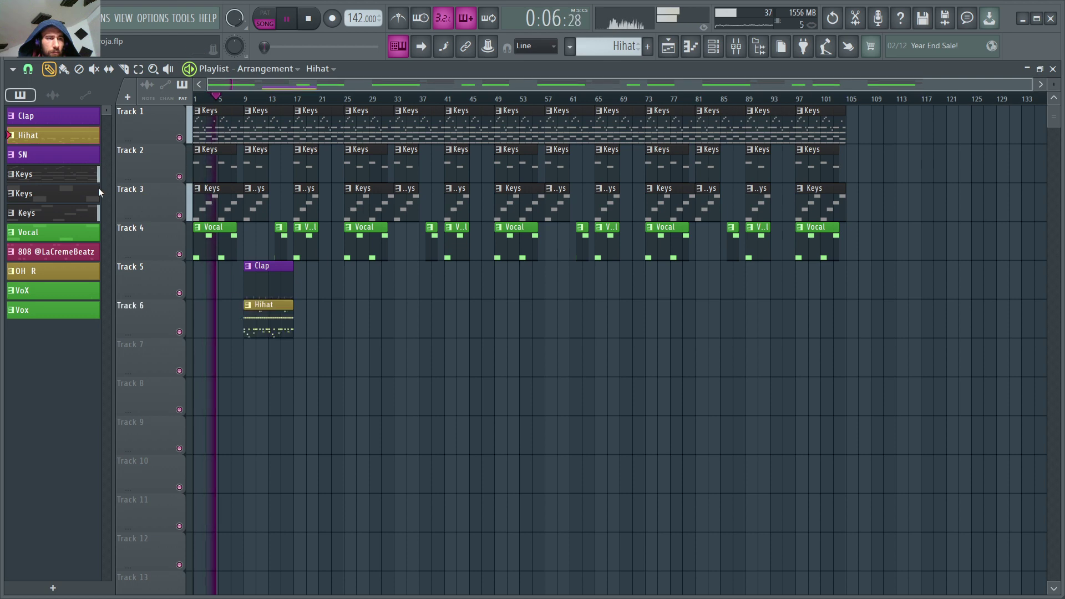
pyautogui.click(45, 157)
pyautogui.click(243, 363)
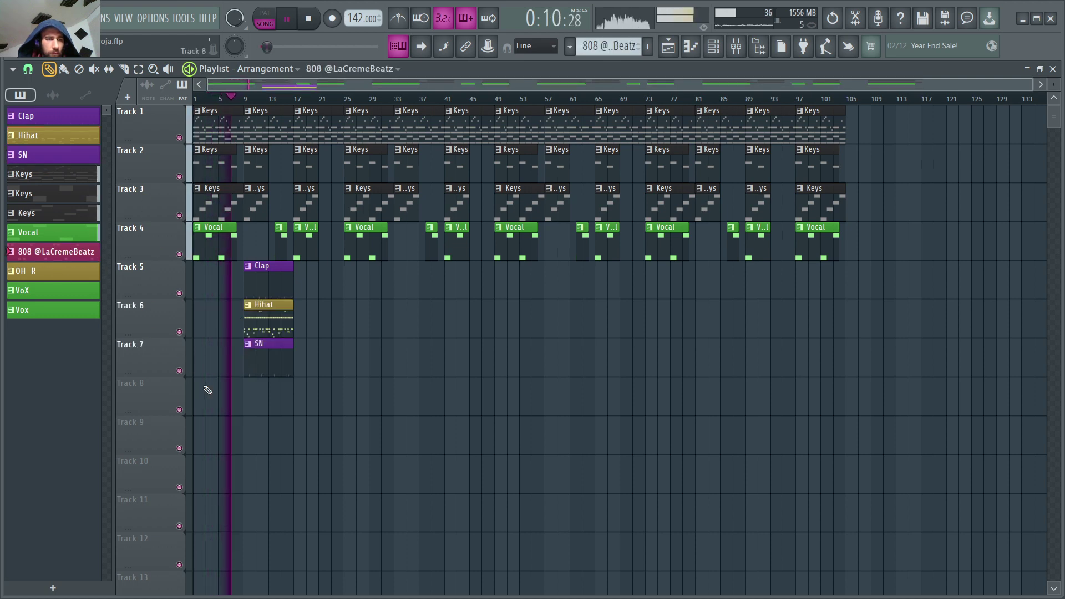
# Place the 808, OH R, VoX and Vox patterns at bar 9 on Tracks 8 to 11.
pyautogui.click(249, 407)
pyautogui.click(48, 273)
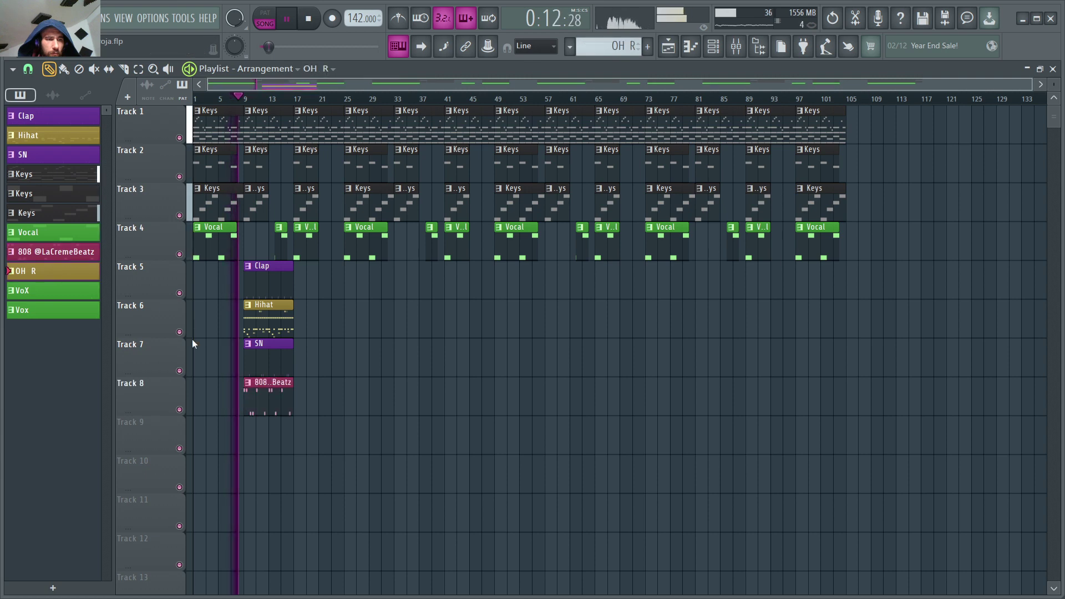
pyautogui.click(253, 432)
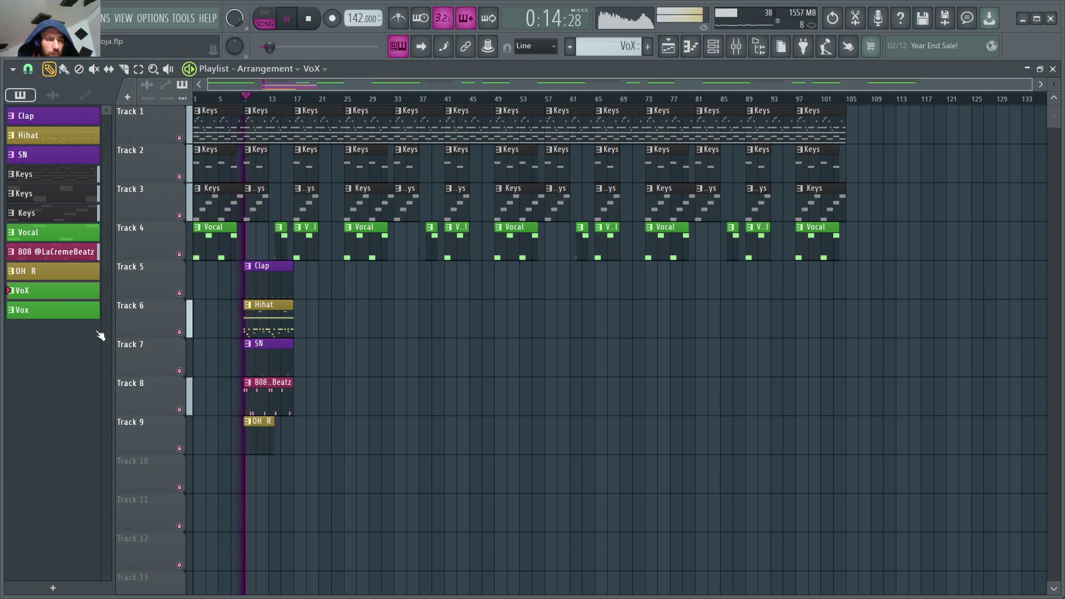
pyautogui.click(248, 478)
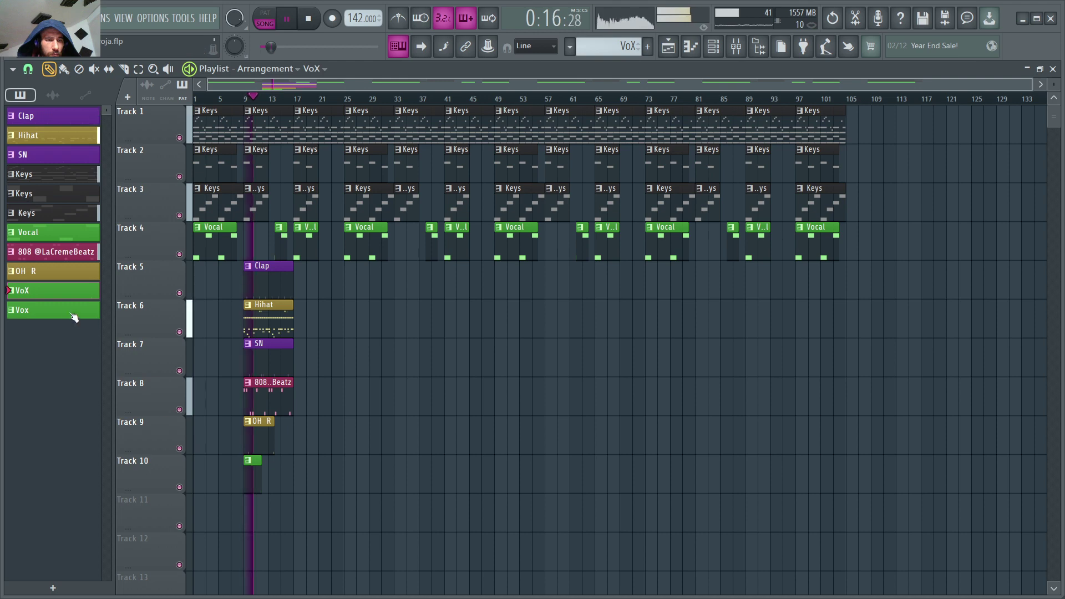
pyautogui.click(247, 525)
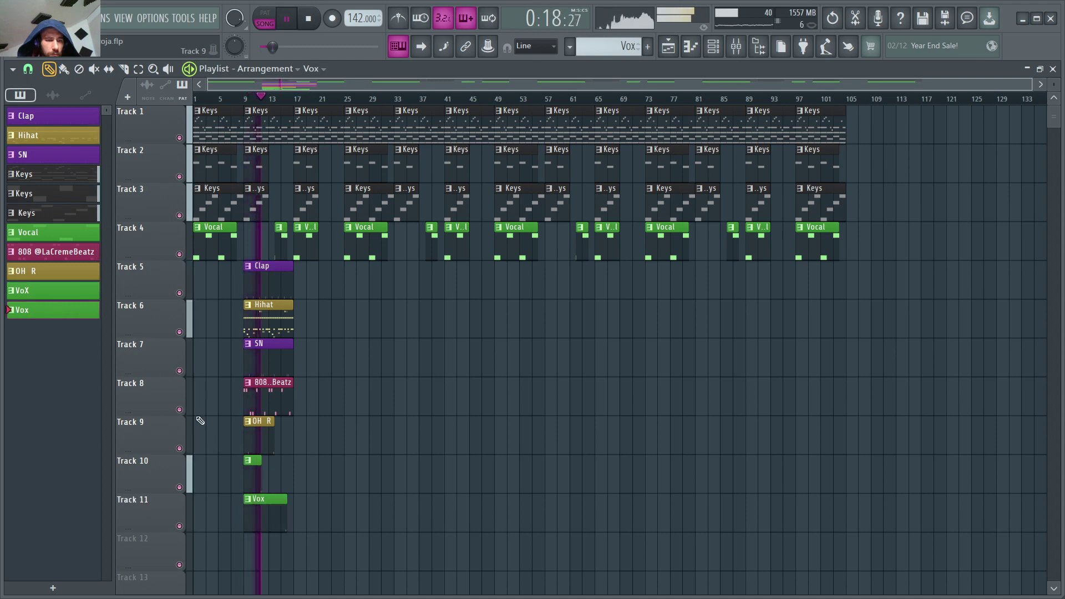
# Select the bar 9 clips on Tracks 5 to 11 and duplicate them ten times, up to bar 97.
pyautogui.click(138, 70)
pyautogui.moveTo(260, 277); pyautogui.dragTo(258, 580)
pyautogui.hotkey('ctrl', 'b')
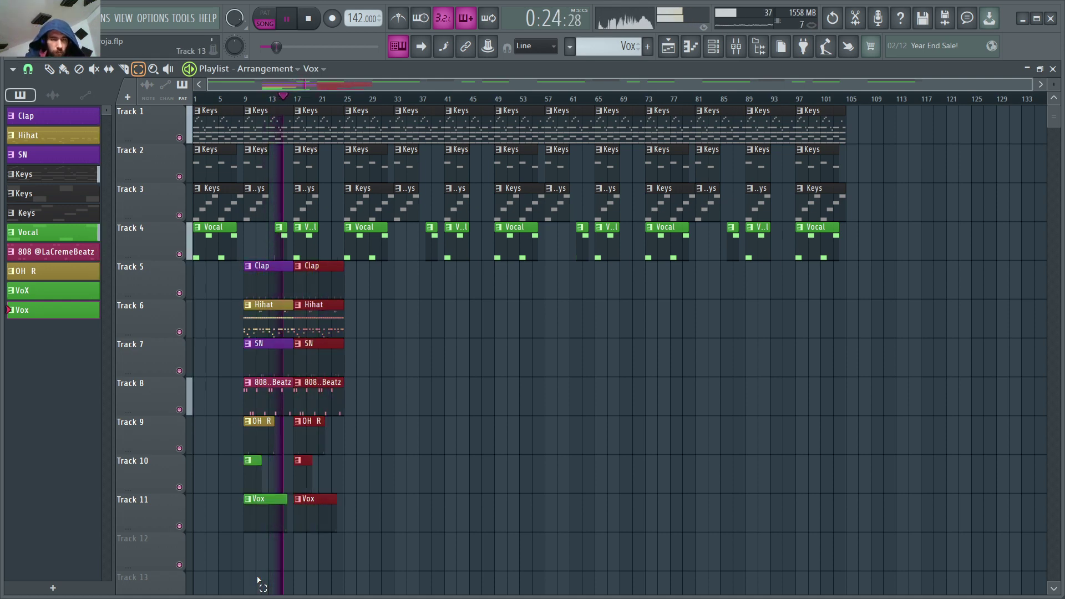
pyautogui.hotkey('ctrl', 'b')
pyautogui.hotkey('ctrl', 'b')
pyautogui.hotkey('ctrl', 'b')
pyautogui.hotkey('ctrl', 'b')
pyautogui.hotkey('ctrl', 'b')
pyautogui.hotkey('ctrl', 'b')
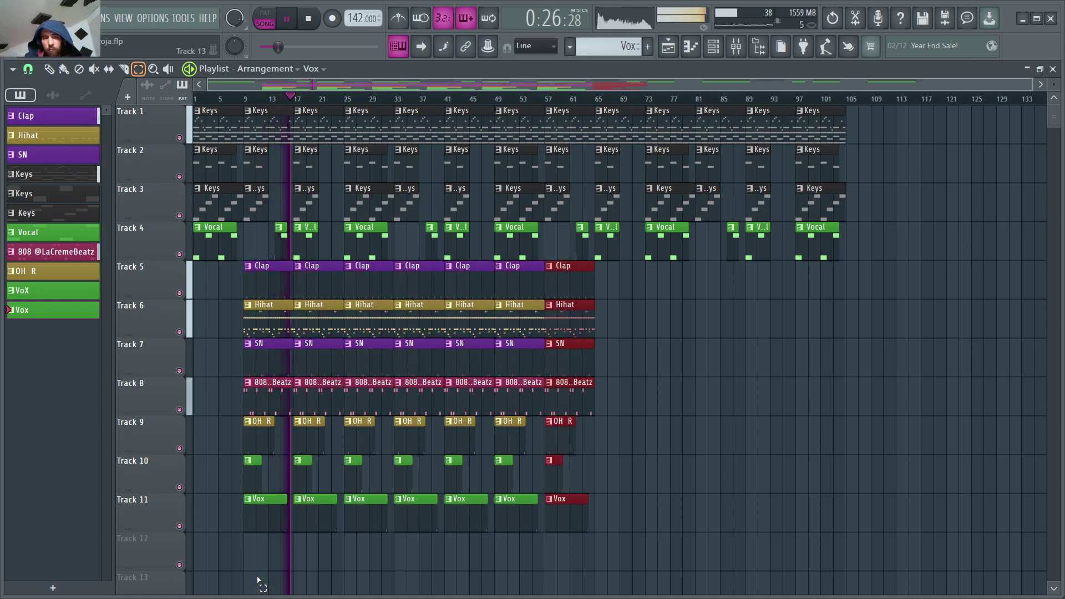
pyautogui.hotkey('ctrl', 'b')
pyautogui.hotkey('ctrl', 'b')
pyautogui.hotkey('ctrl', 'b')
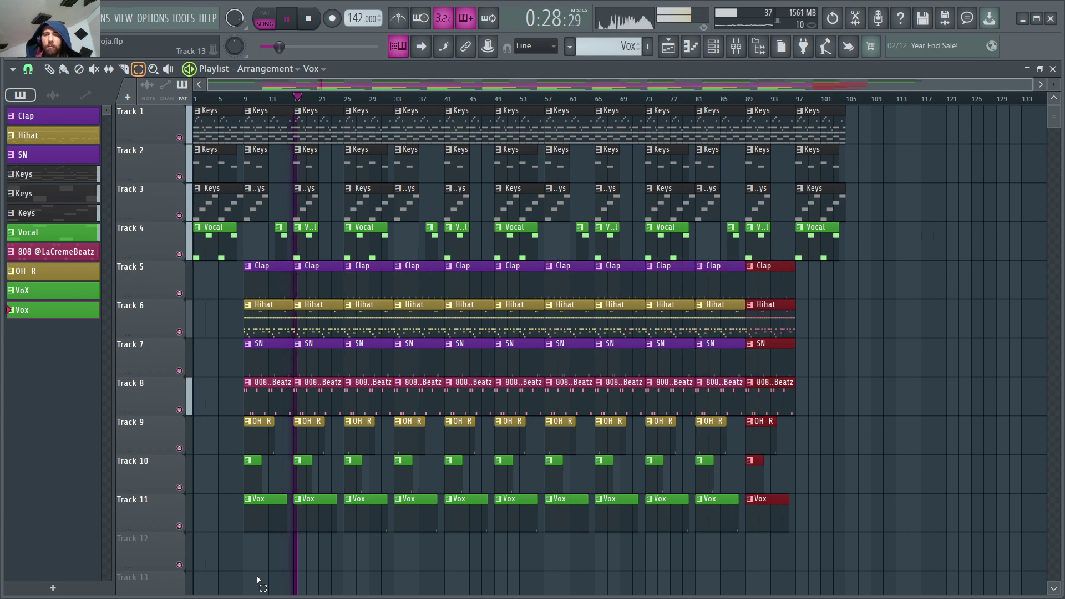
pyautogui.click(844, 356)
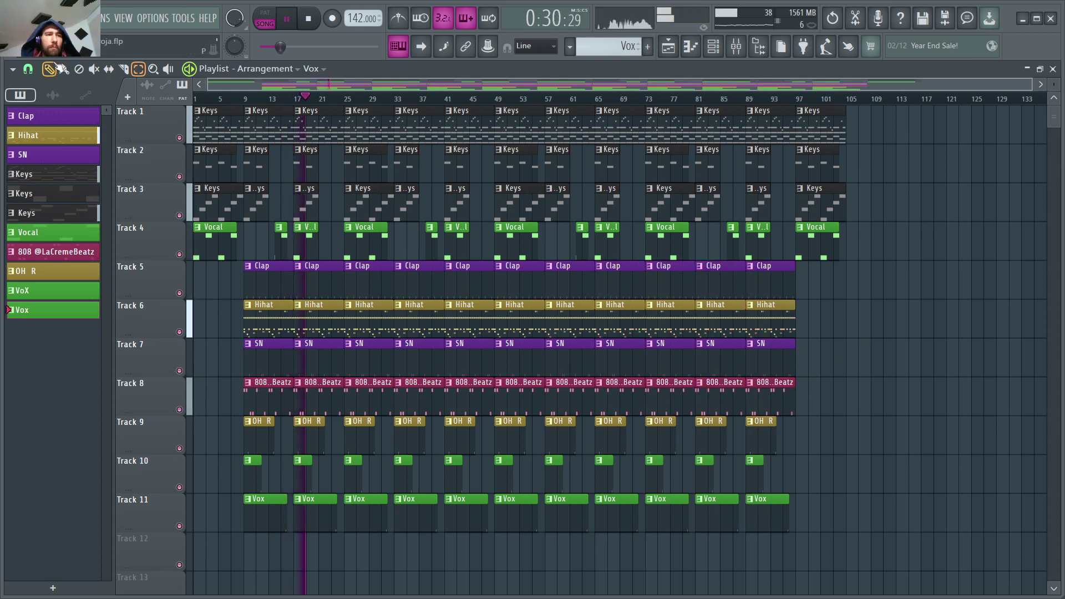
# Delete the Hihat clip at bar 17 and all clips at bar 25 on Tracks 5 to 11.
pyautogui.rightClick(333, 309)
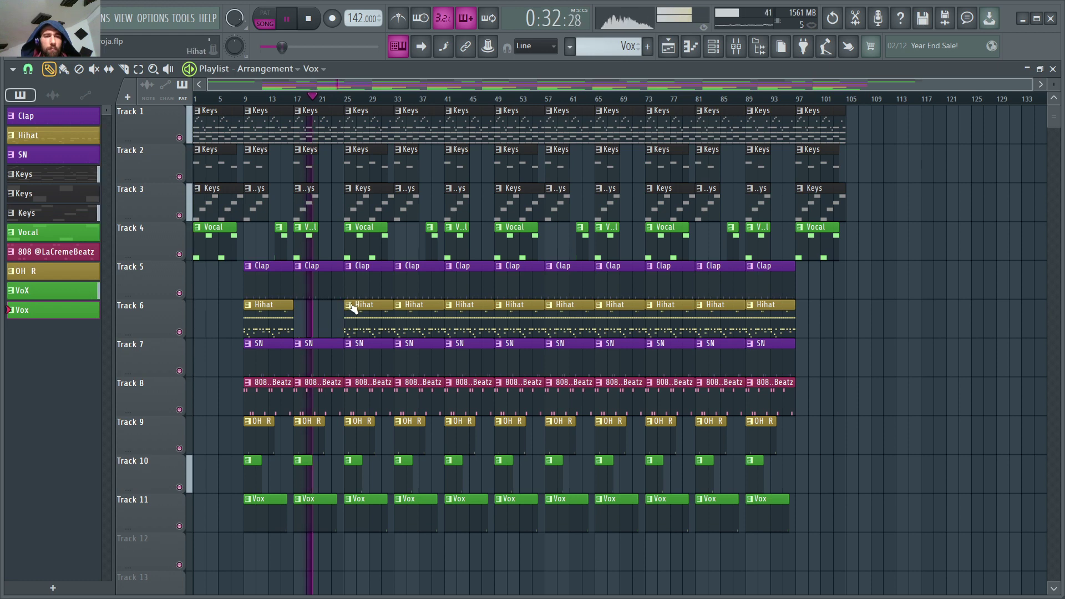
pyautogui.rightClick(360, 277)
pyautogui.rightClick(363, 311)
pyautogui.rightClick(367, 350)
pyautogui.rightClick(366, 391)
pyautogui.rightClick(365, 429)
pyautogui.rightClick(357, 477)
pyautogui.rightClick(360, 508)
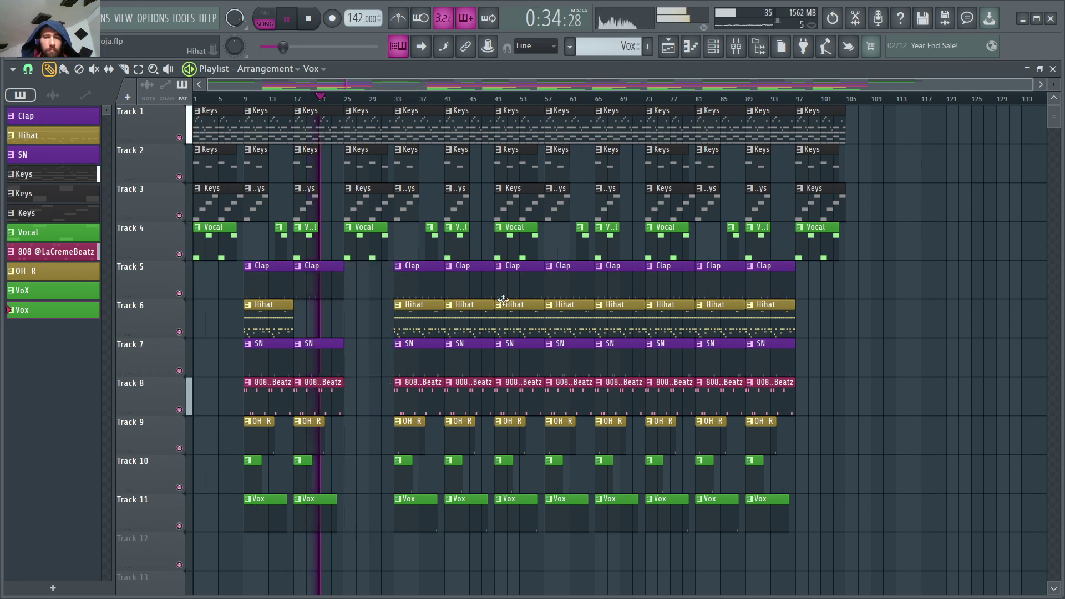
# Delete all clips at bar 49 on Tracks 5 to 11.
pyautogui.rightClick(503, 304)
pyautogui.rightClick(507, 269)
pyautogui.rightClick(510, 344)
pyautogui.rightClick(512, 384)
pyautogui.rightClick(514, 423)
pyautogui.rightClick(516, 499)
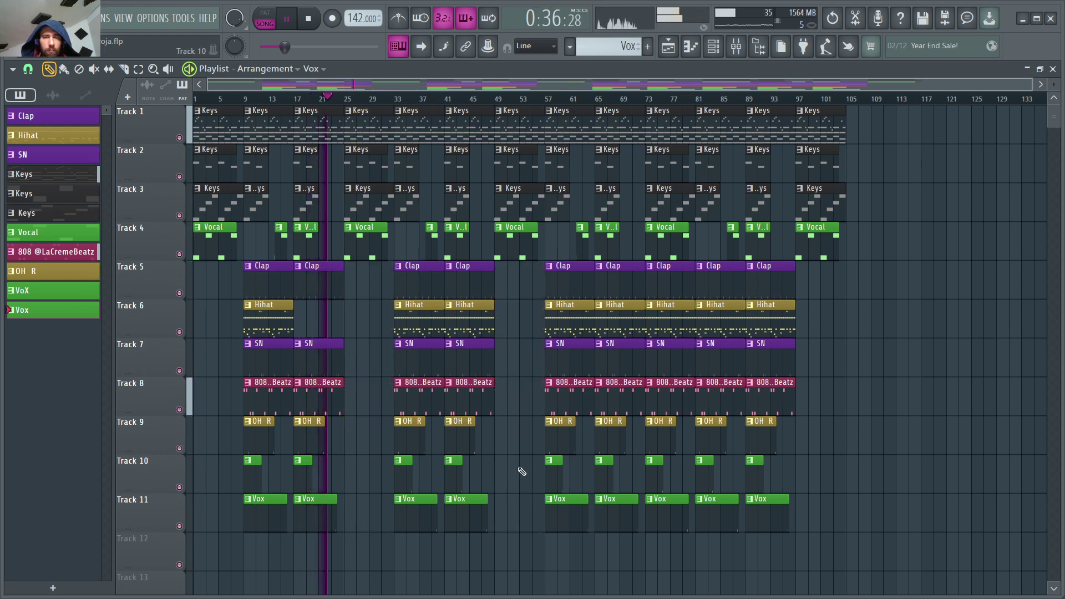
# Delete all clips at bar 73 on Tracks 5 to 11.
pyautogui.rightClick(675, 292)
pyautogui.rightClick(672, 315)
pyautogui.rightClick(671, 352)
pyautogui.rightClick(670, 392)
pyautogui.rightClick(667, 431)
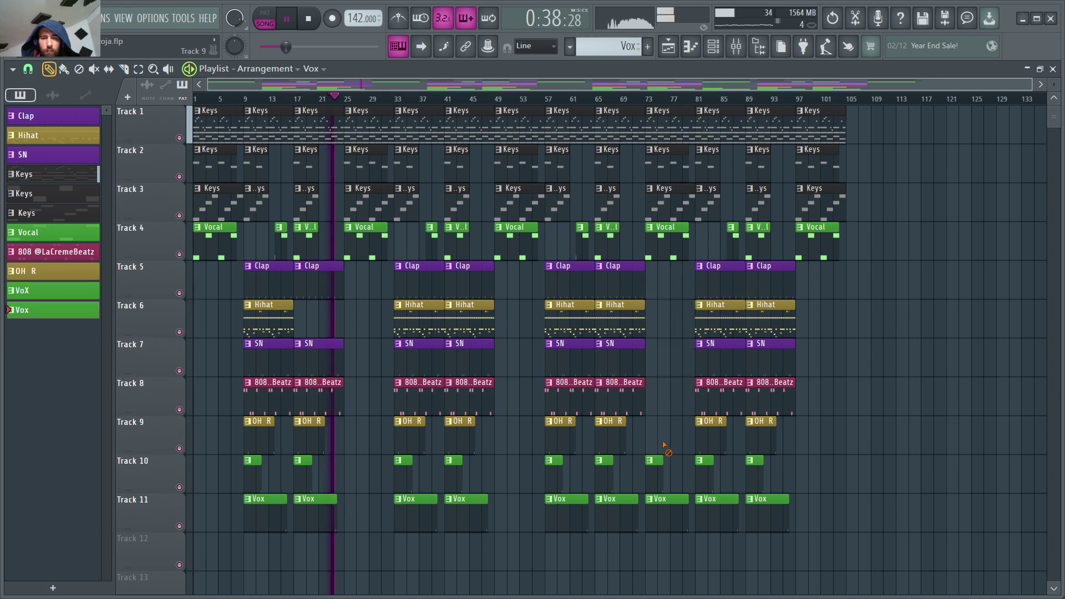
pyautogui.rightClick(666, 470)
pyautogui.rightClick(671, 505)
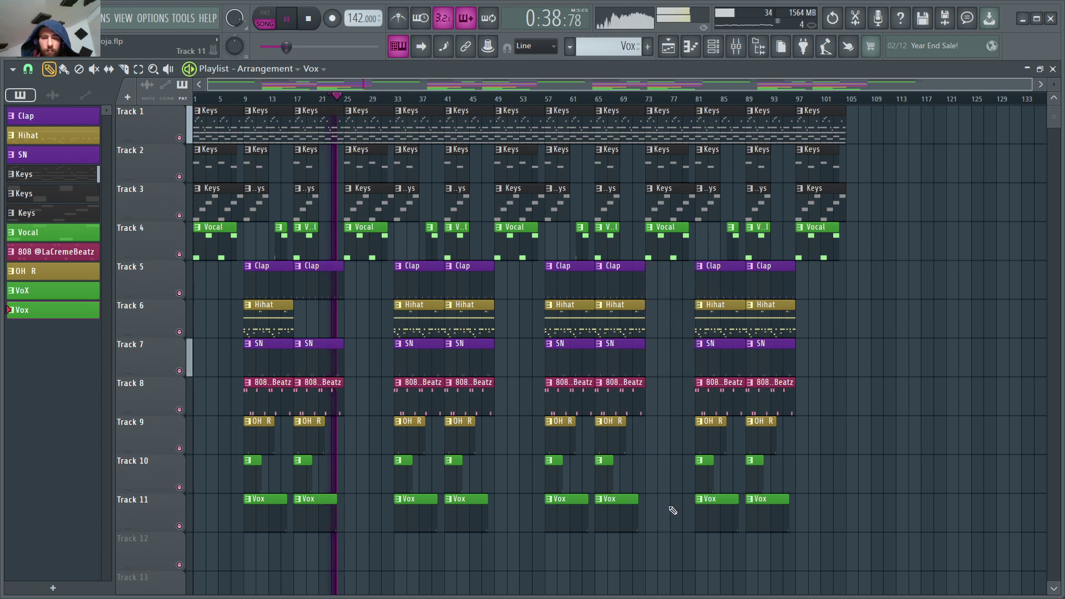
# Delete the Clap, Hihat, SN, OH R, VoX and Vox clips at bar 41, keeping only the 808.
pyautogui.rightClick(473, 289)
pyautogui.rightClick(473, 313)
pyautogui.rightClick(474, 350)
pyautogui.rightClick(468, 427)
pyautogui.rightClick(460, 466)
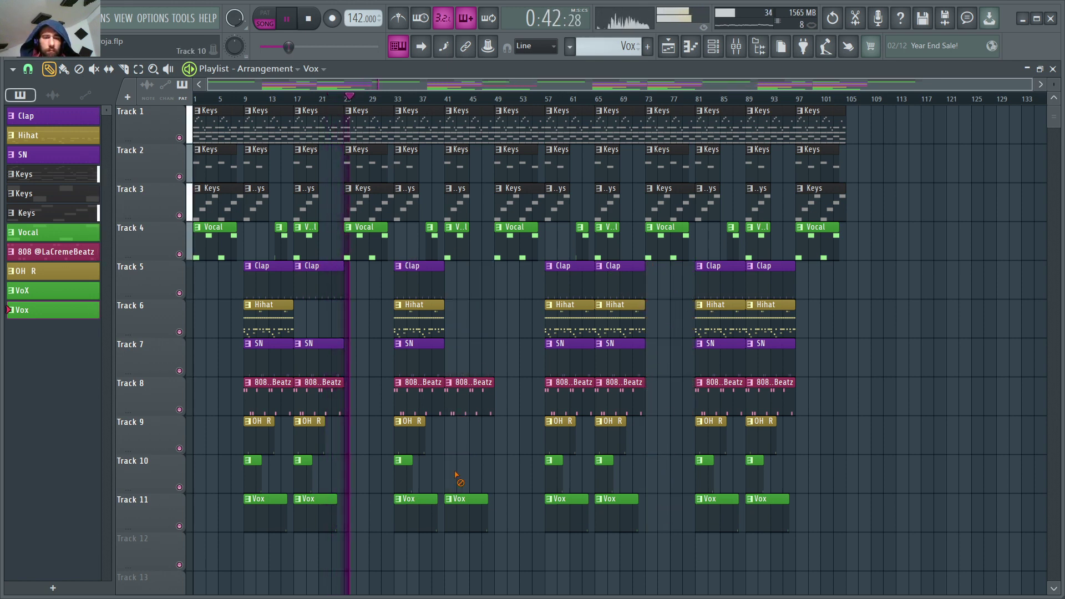
pyautogui.rightClick(460, 502)
# Delete the Hihat clip at bar 89 and every clip at bar 65 on Tracks 6 to 11, keeping the Clap.
pyautogui.rightClick(759, 333)
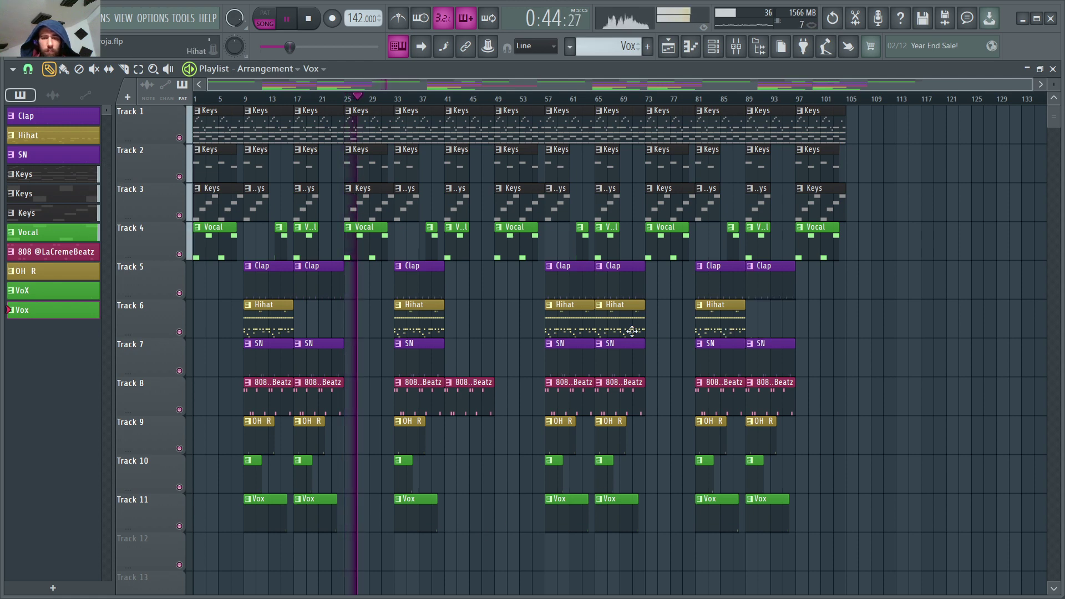
pyautogui.rightClick(612, 354)
pyautogui.rightClick(612, 392)
pyautogui.rightClick(612, 429)
pyautogui.rightClick(610, 465)
pyautogui.rightClick(615, 504)
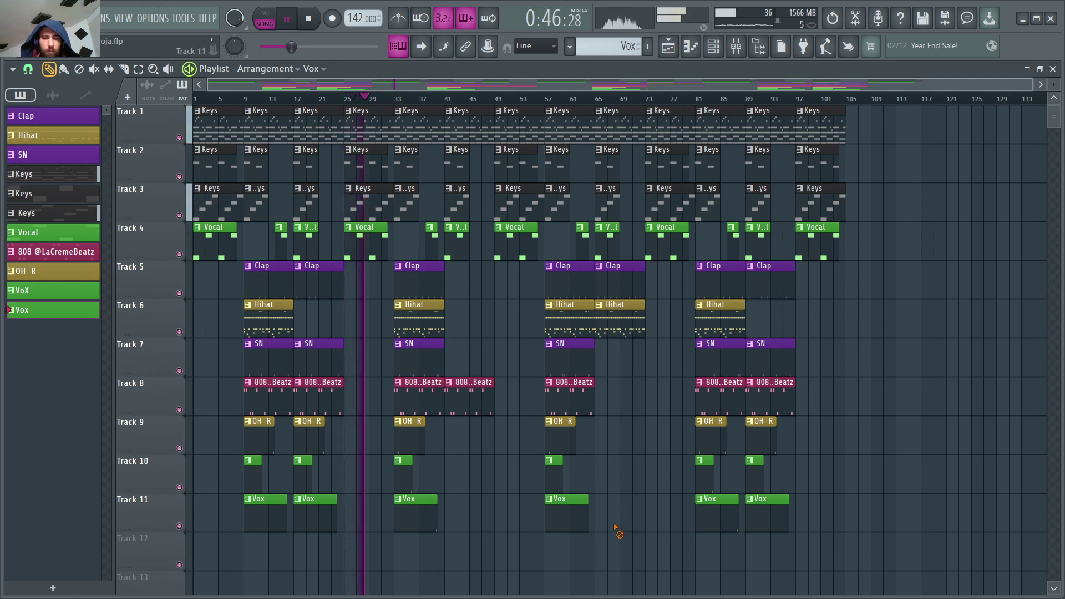
pyautogui.rightClick(632, 324)
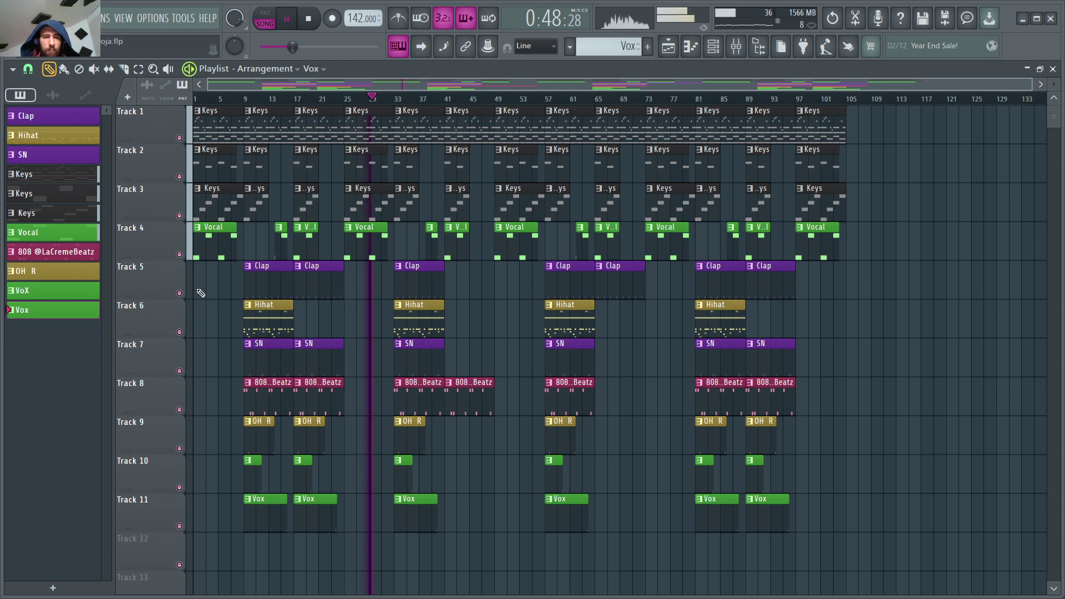
pyautogui.scroll(-3, 922, 224)
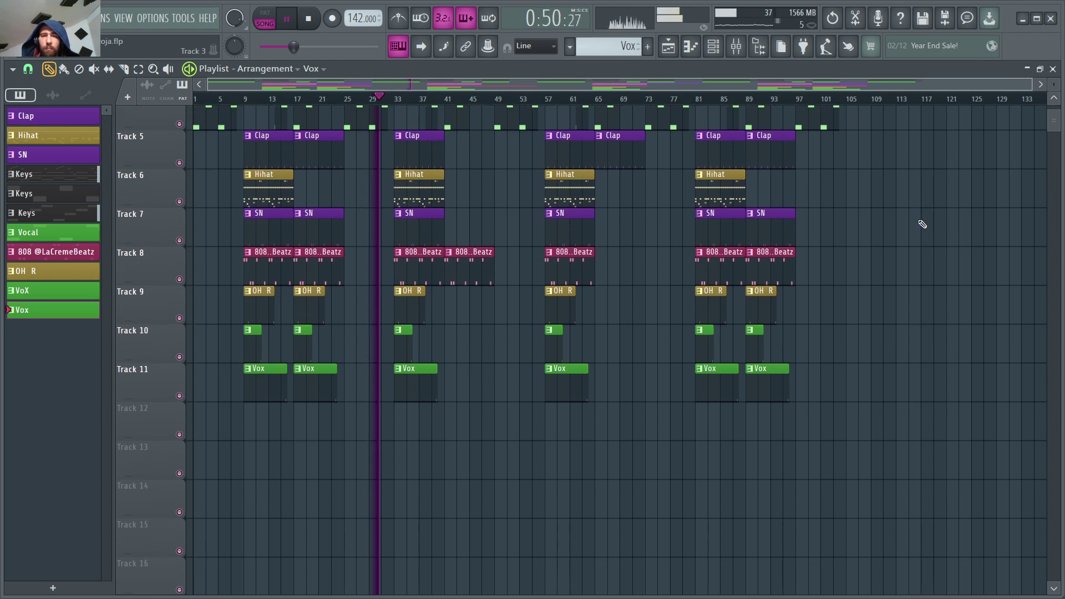
# Place the Tag audio clip on Track 12 so that it ends just before bar 9.
pyautogui.scroll(3, 922, 224)
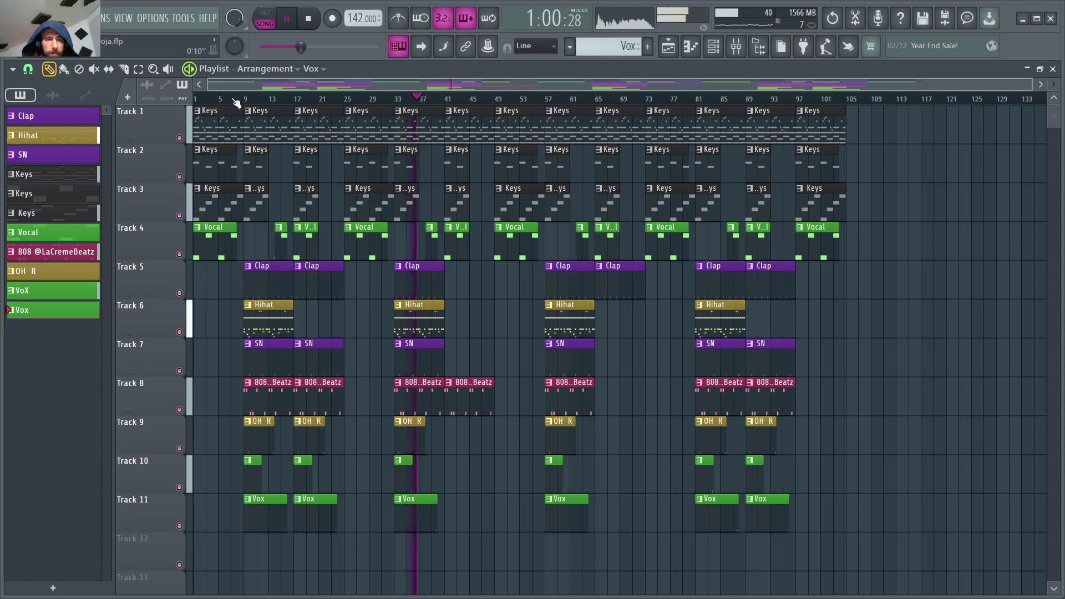
pyautogui.scroll(5, 236, 103)
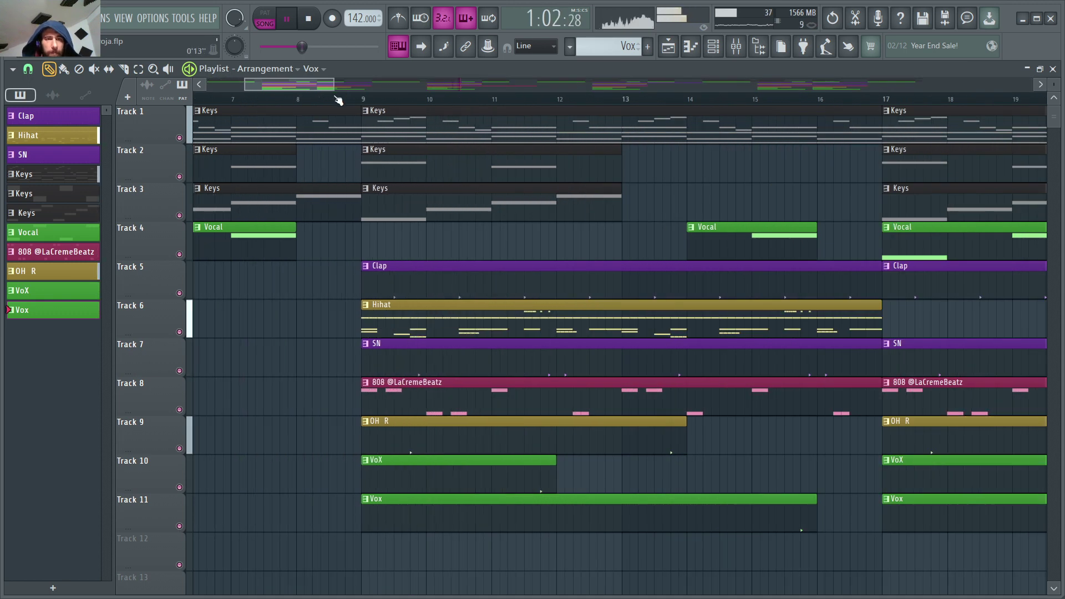
pyautogui.scroll(4, 338, 100)
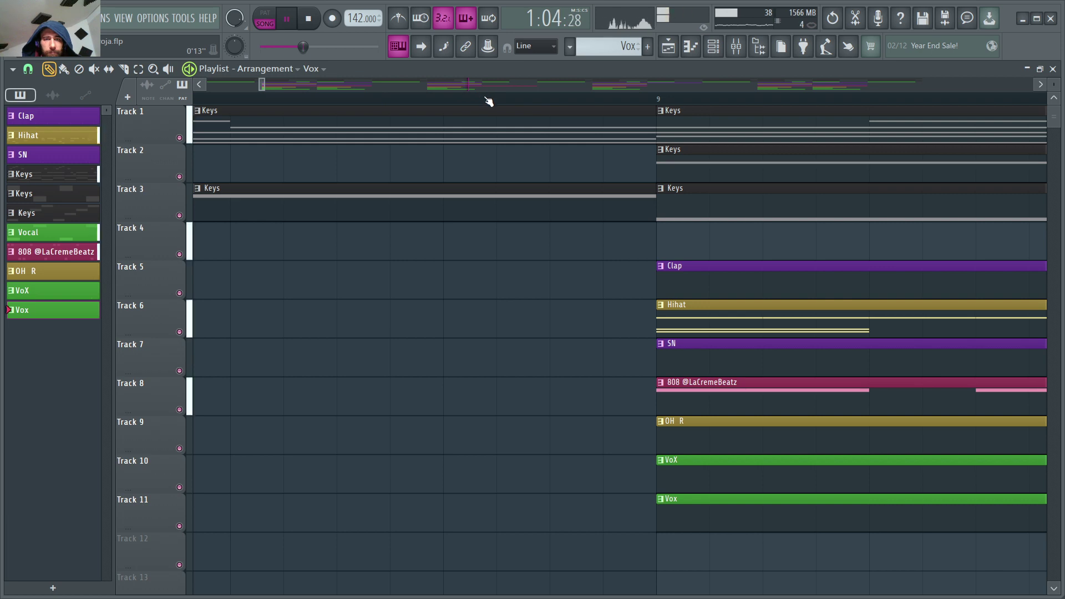
pyautogui.scroll(-6, 478, 124)
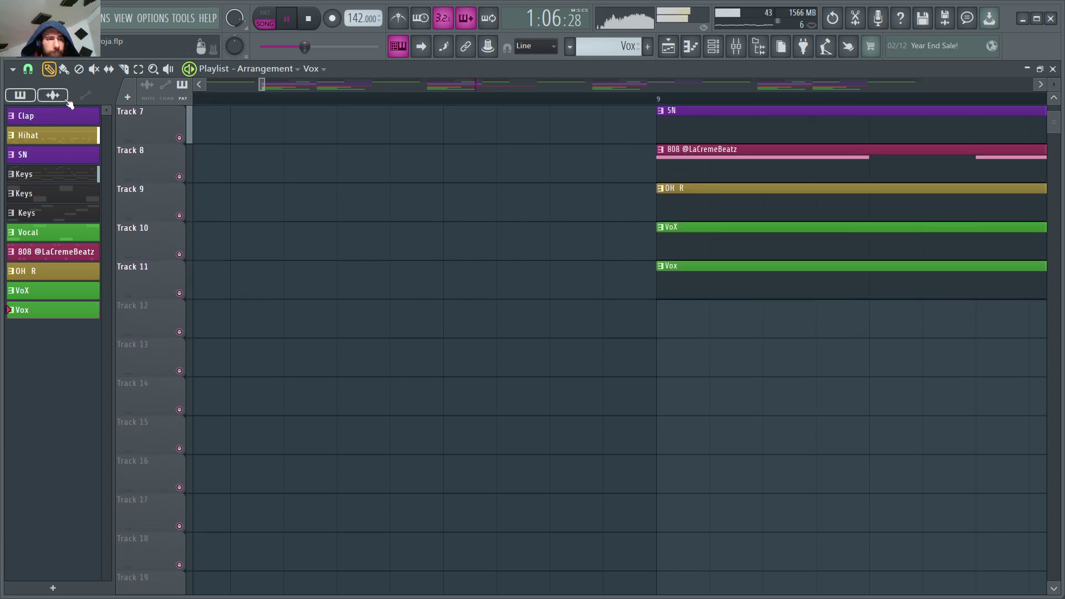
pyautogui.click(66, 100)
pyautogui.moveTo(168, 162); pyautogui.dragTo(328, 319)
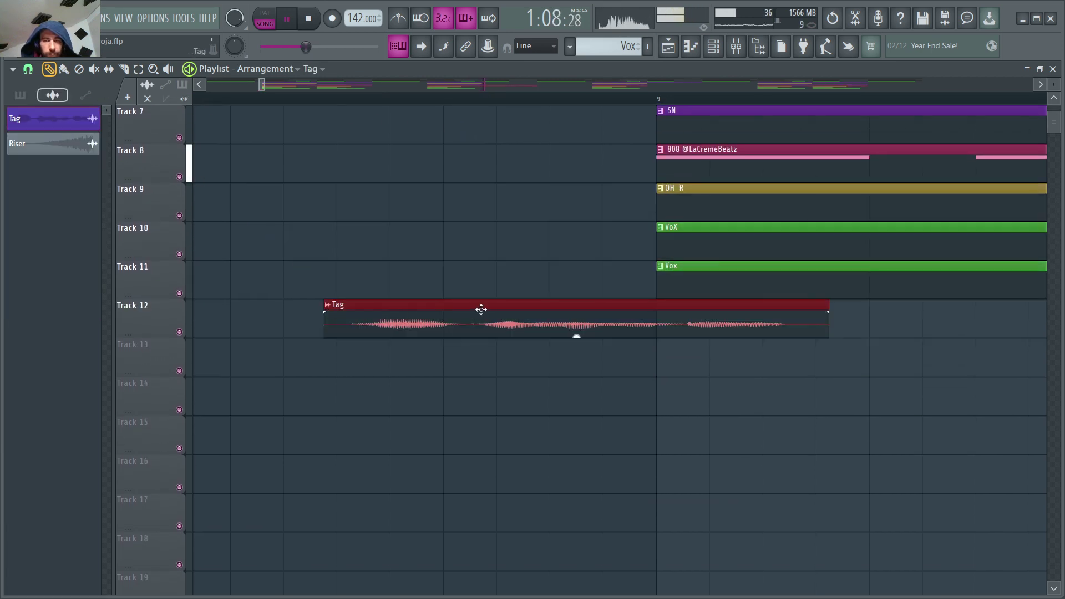
pyautogui.moveTo(509, 304); pyautogui.dragTo(293, 302)
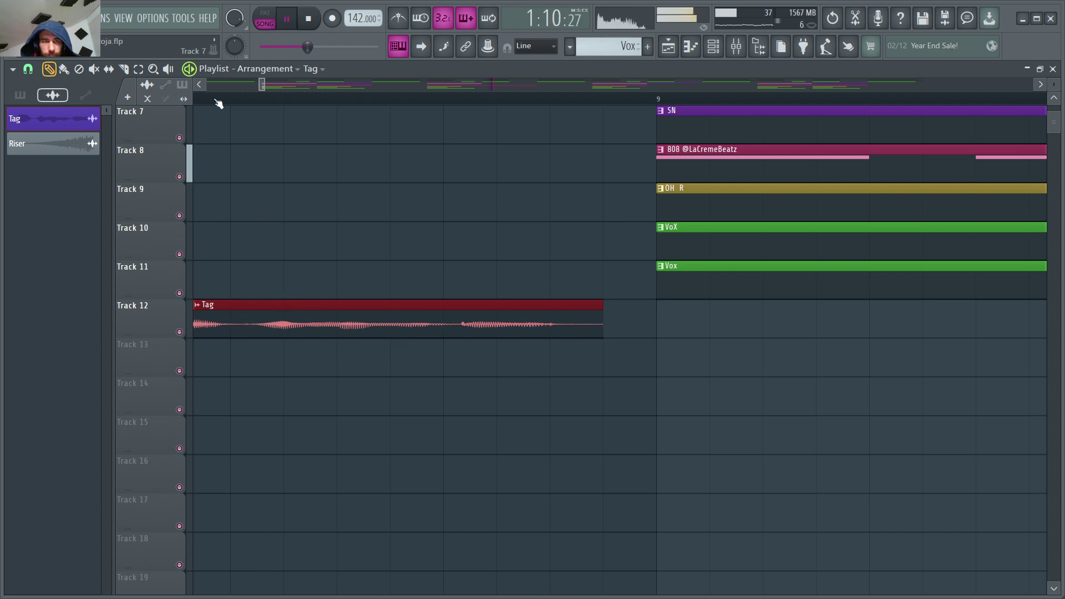
# Place the Riser audio clip on Track 13 in bar 8, leading into the Tag.
pyautogui.moveTo(200, 83); pyautogui.dragTo(199, 84)
pyautogui.moveTo(97, 143); pyautogui.dragTo(345, 376)
pyautogui.moveTo(526, 347); pyautogui.dragTo(458, 351)
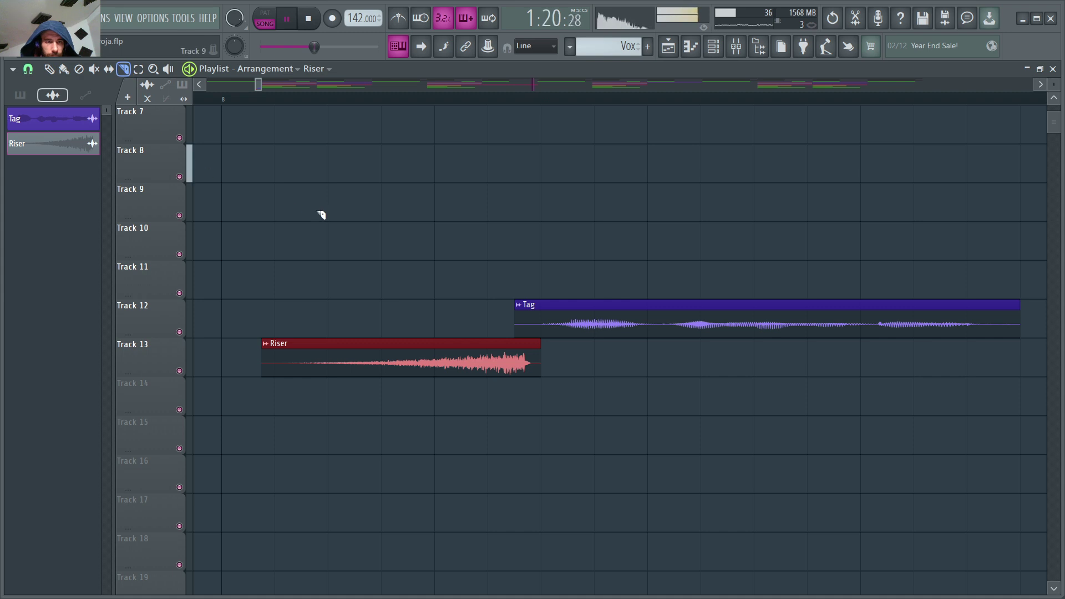
# Slice the Keys clips on Tracks 1 and 3 shortly after bar 8 begins, remove the remainder up to bar 9, and play the transition.
pyautogui.scroll(3, 321, 214)
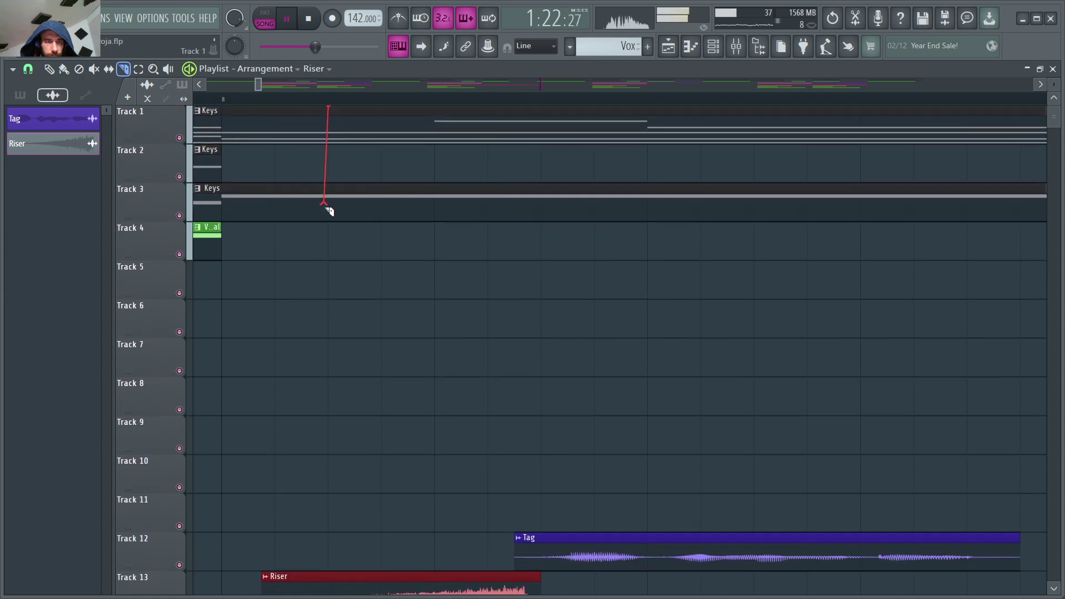
pyautogui.click(273, 97)
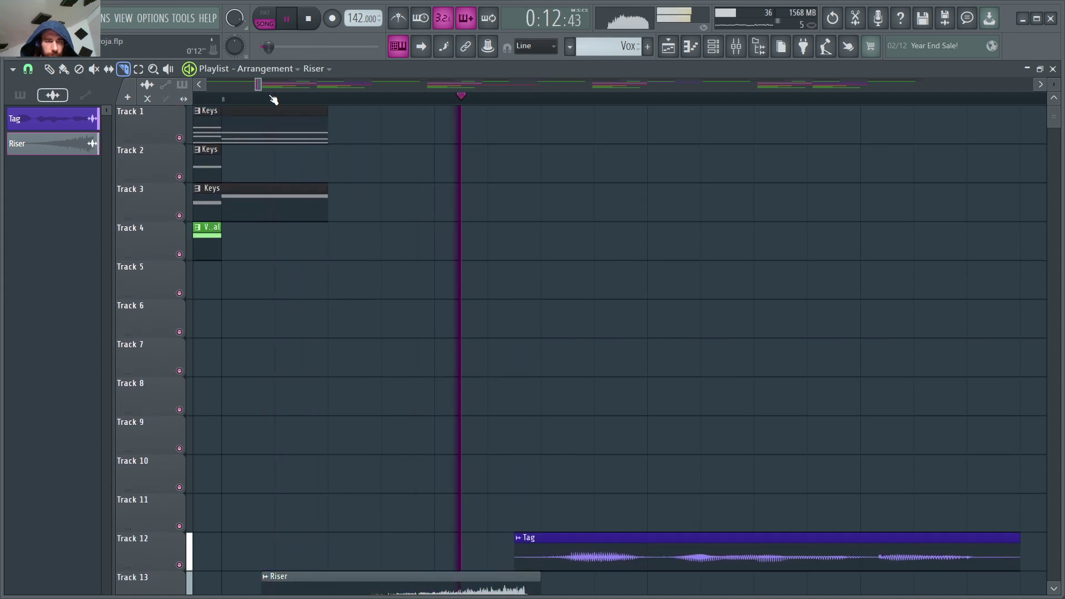
pyautogui.scroll(-3, 274, 99)
pyautogui.scroll(-5, 273, 99)
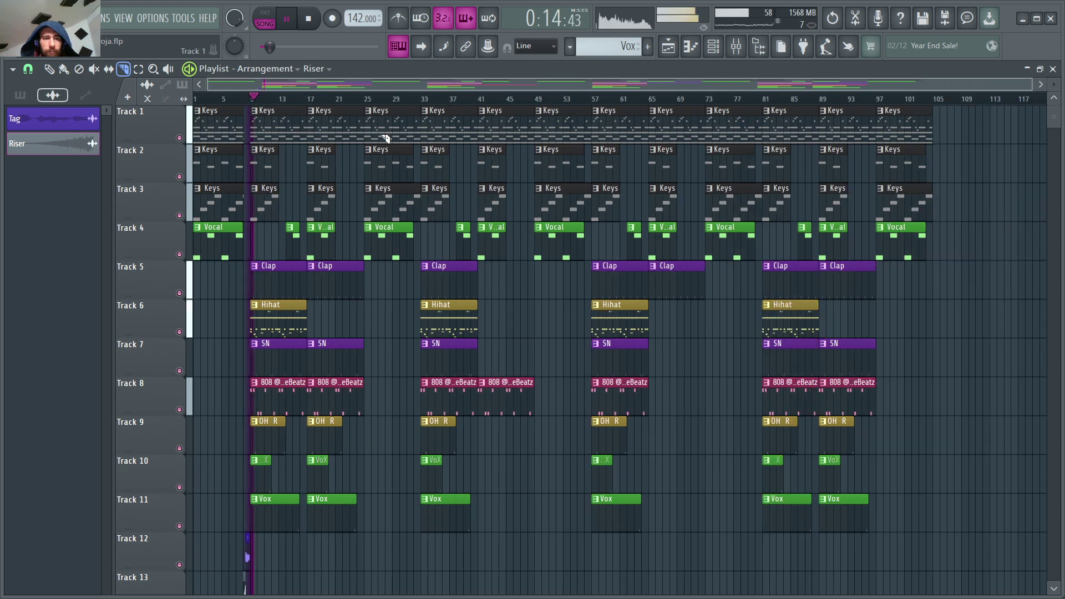
# Place the Tag clip on Track 13 ending just before bar 81, with the Riser on Track 14 leading into it.
pyautogui.scroll(8, 770, 100)
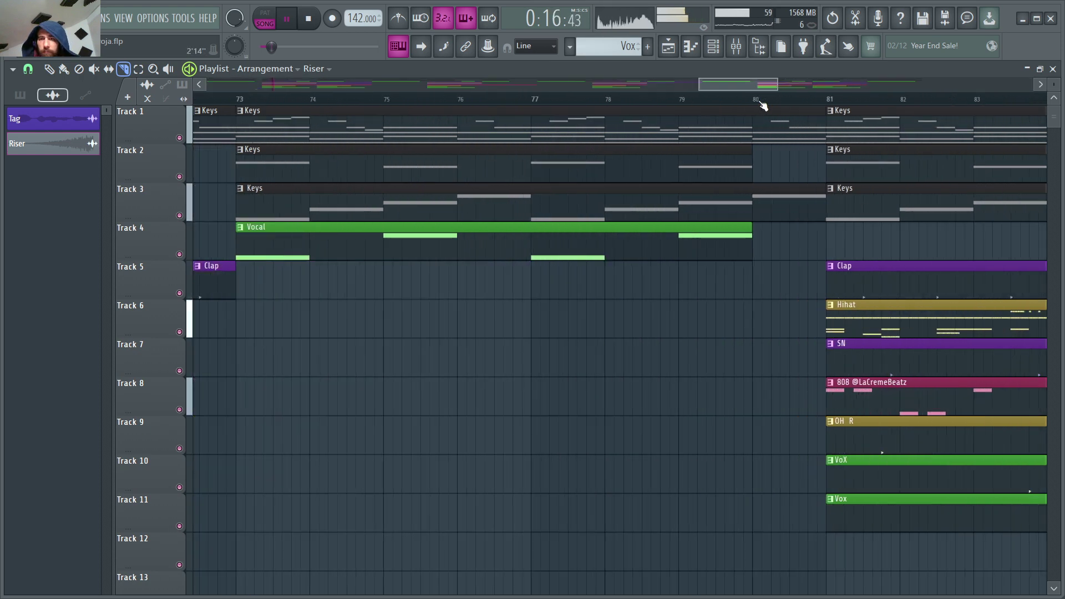
pyautogui.scroll(4, 925, 103)
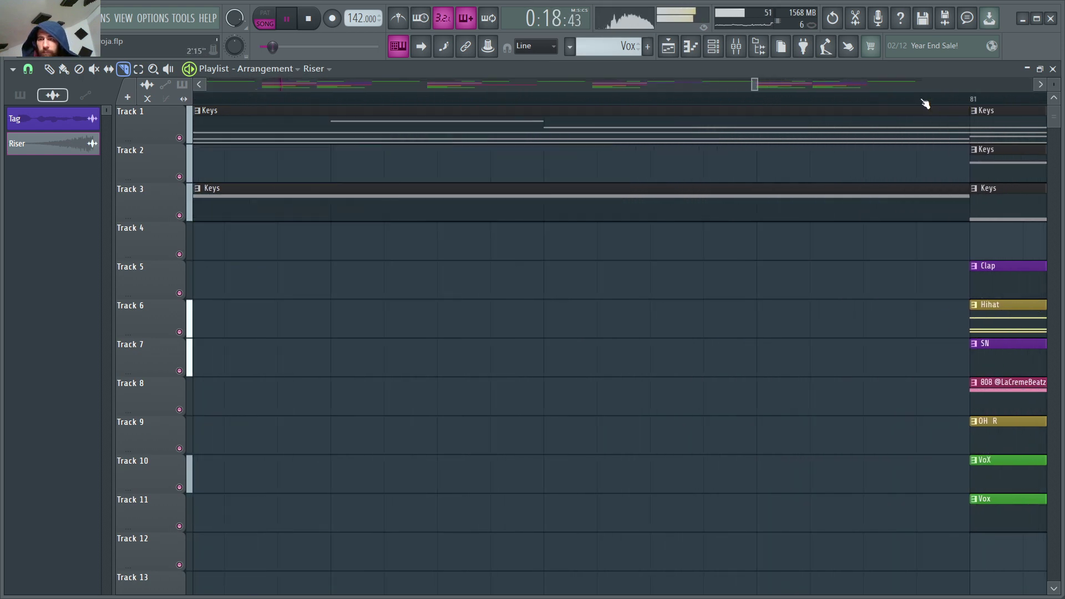
pyautogui.scroll(-6, 629, 185)
pyautogui.moveTo(205, 155); pyautogui.dragTo(543, 353)
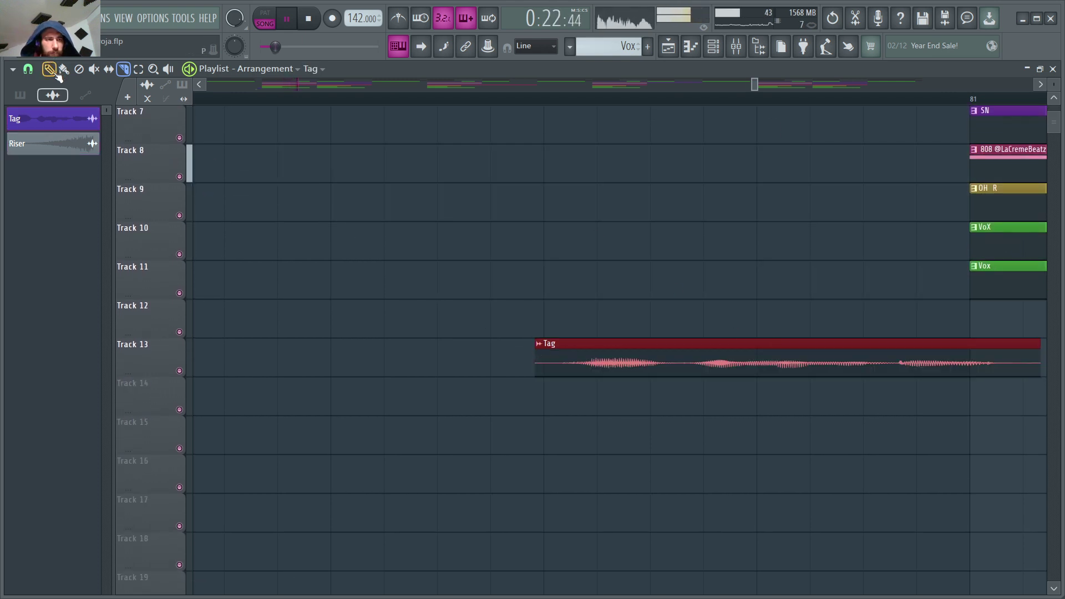
pyautogui.moveTo(729, 343); pyautogui.dragTo(623, 355)
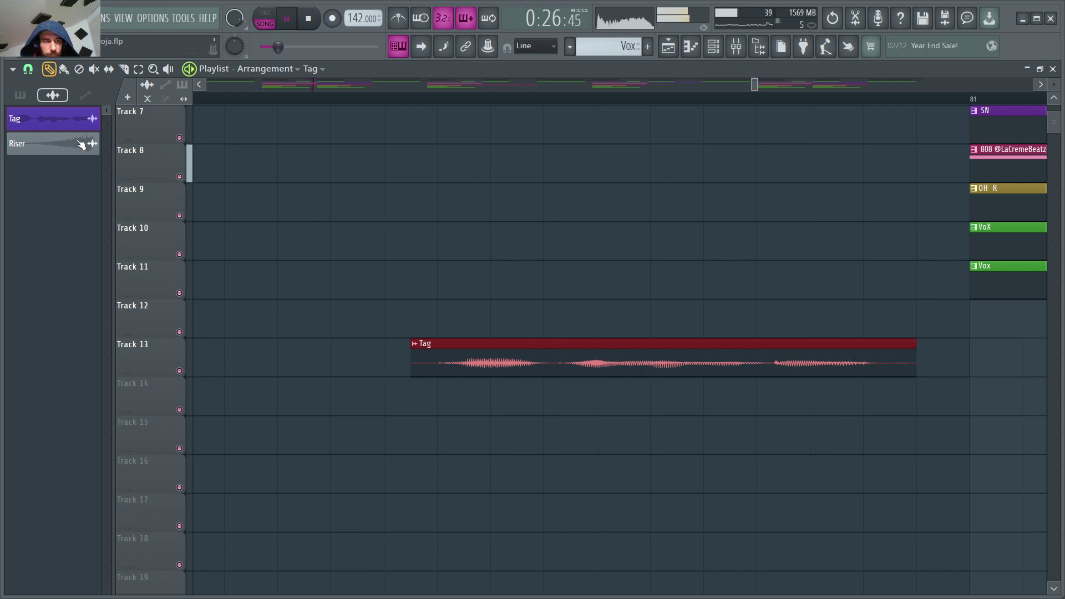
pyautogui.moveTo(81, 144); pyautogui.dragTo(319, 380)
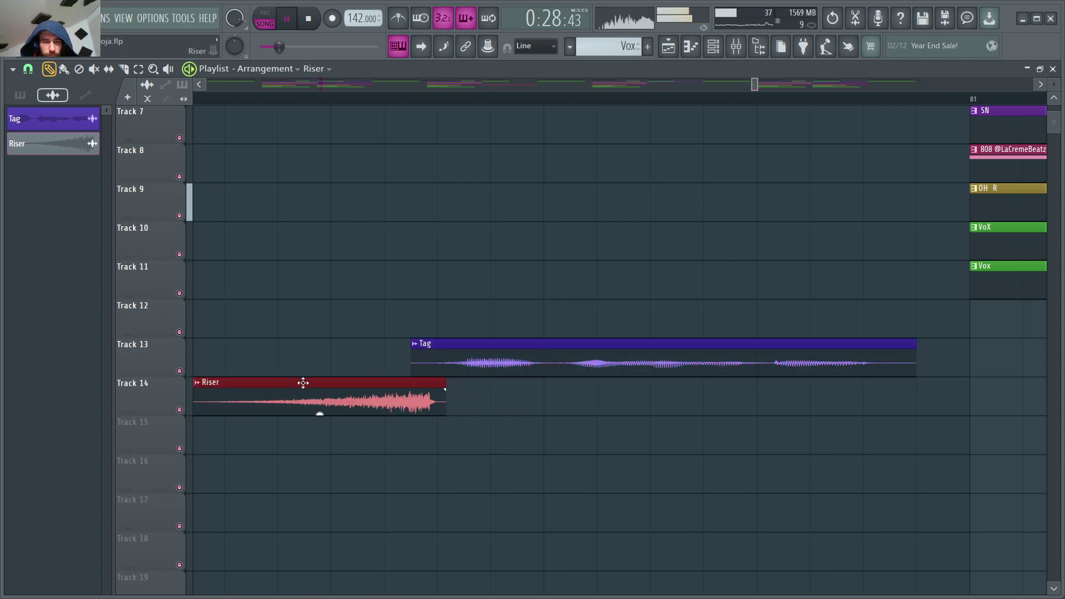
pyautogui.click(199, 86)
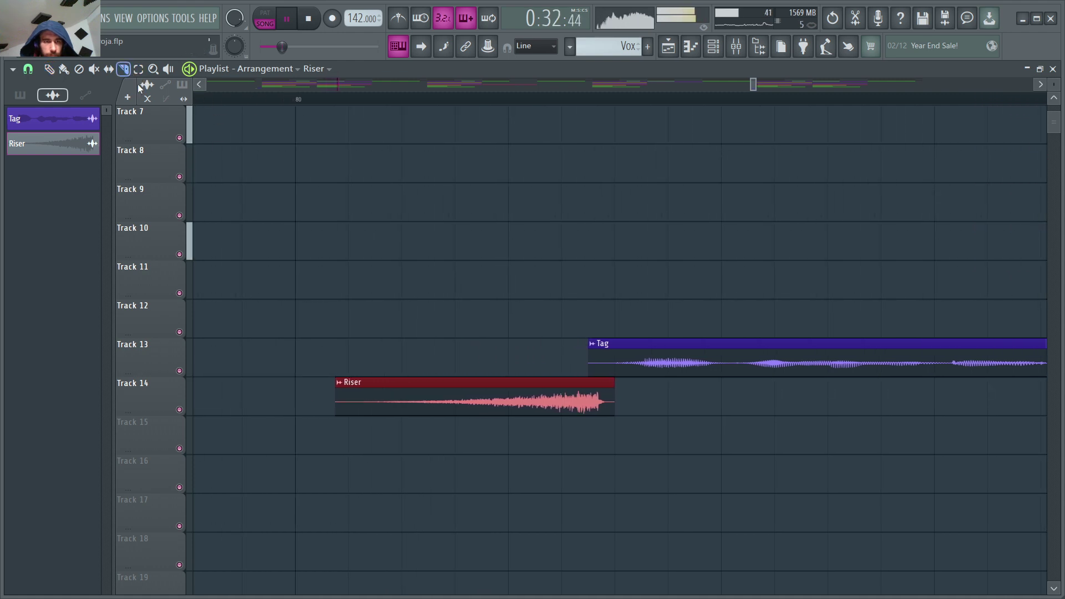
# Slice the Keys clips on Tracks 1 and 3 shortly after bar 80 begins, remove the remainder up to bar 81, and play the transition.
pyautogui.scroll(4, 397, 239)
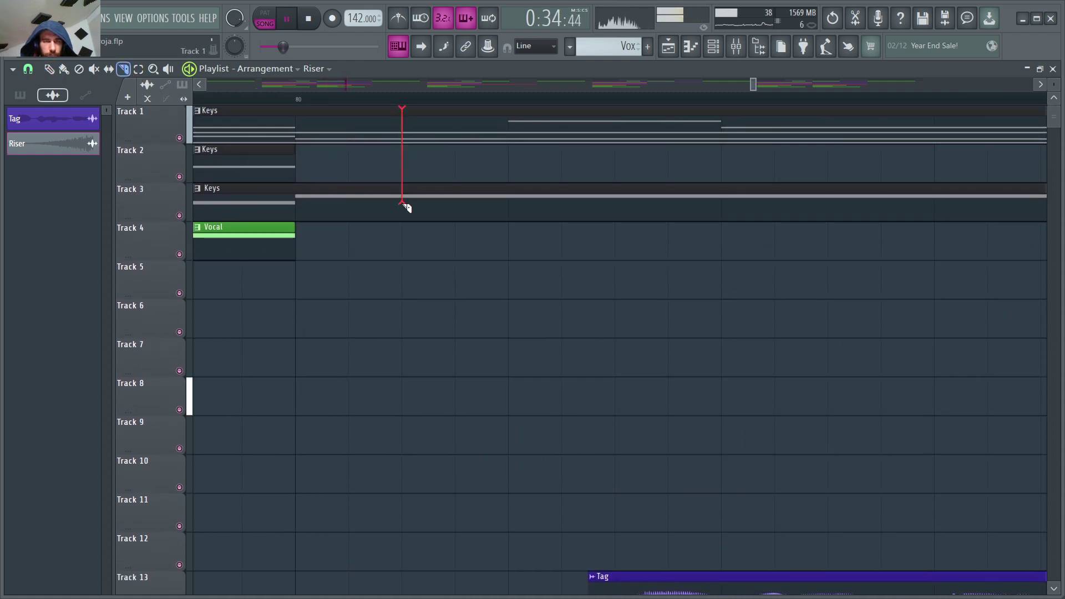
pyautogui.moveTo(403, 204); pyautogui.dragTo(402, 206)
pyautogui.click(336, 100)
pyautogui.scroll(-8, 336, 100)
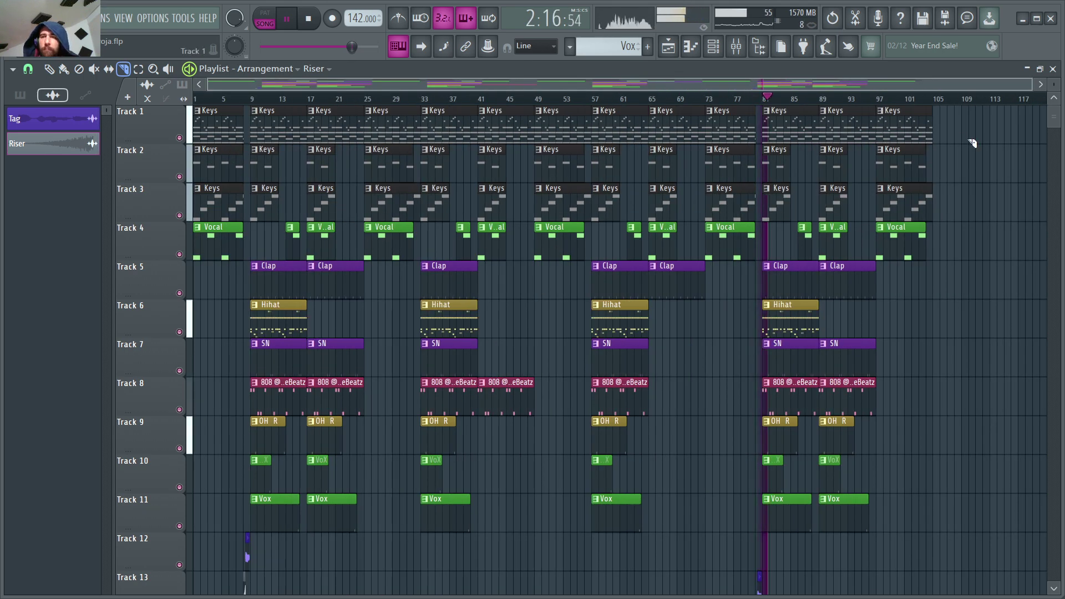
# Examine the clips across all playlist tracks and the mixer channels during playback.
pyautogui.scroll(-4, 972, 143)
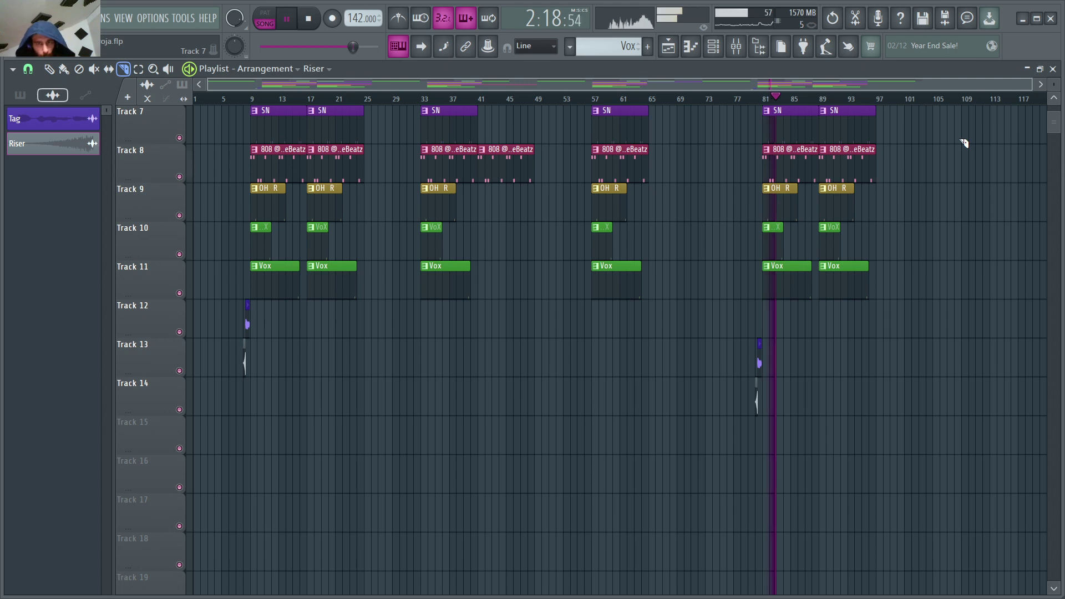
pyautogui.scroll(-1, 964, 143)
pyautogui.hscroll(1, 963, 143)
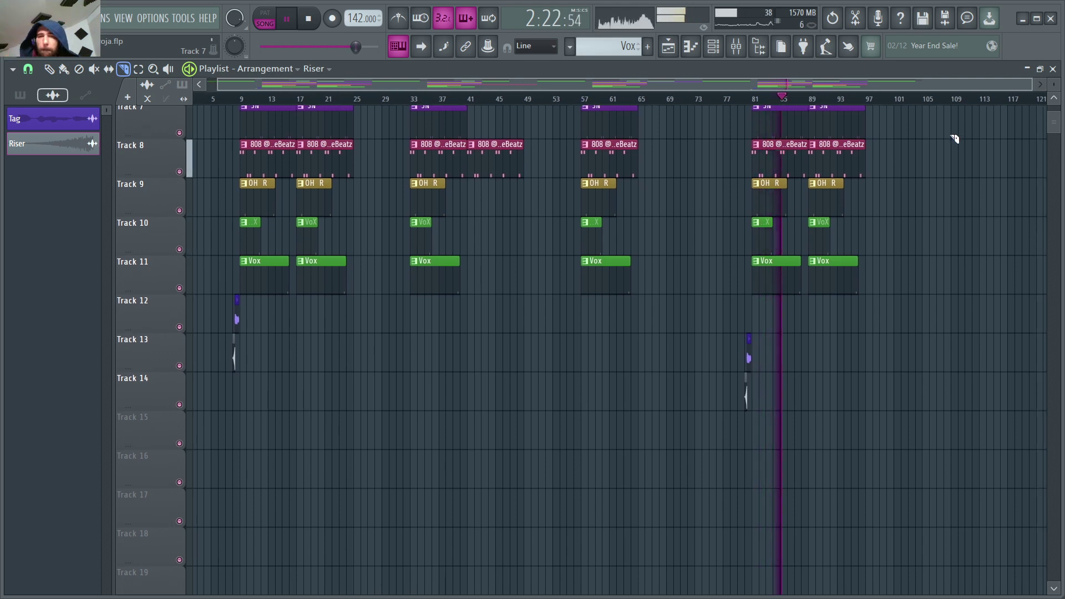
pyautogui.scroll(4, 955, 138)
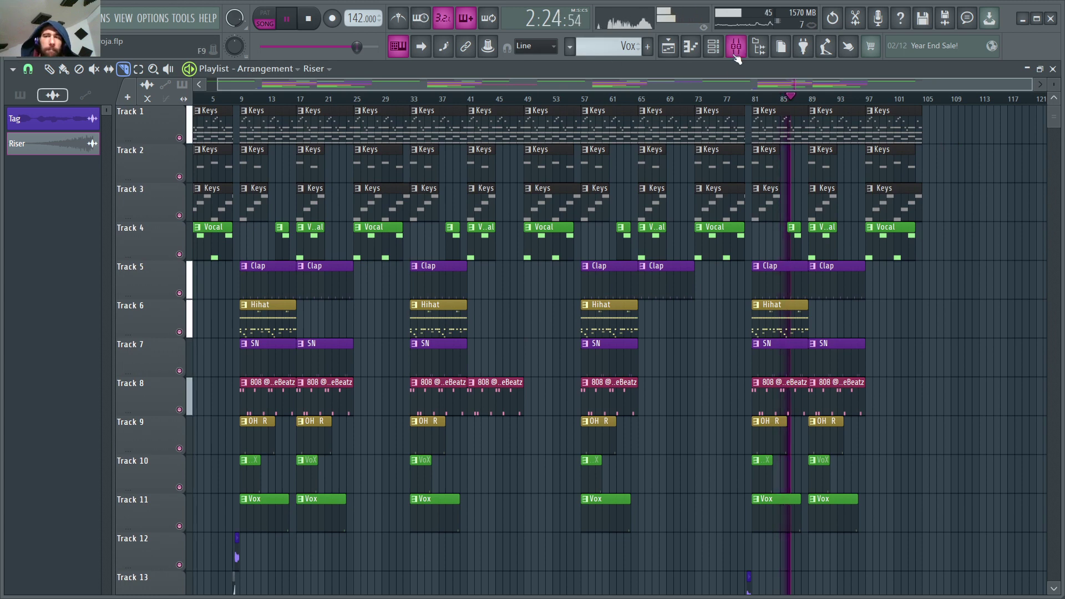
pyautogui.click(735, 53)
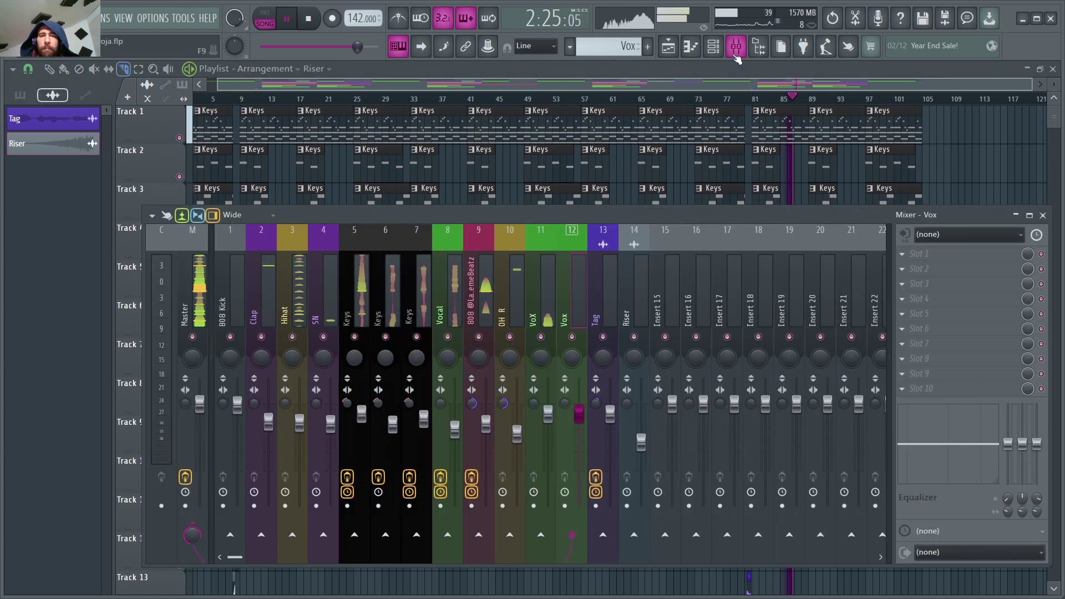
pyautogui.click(292, 291)
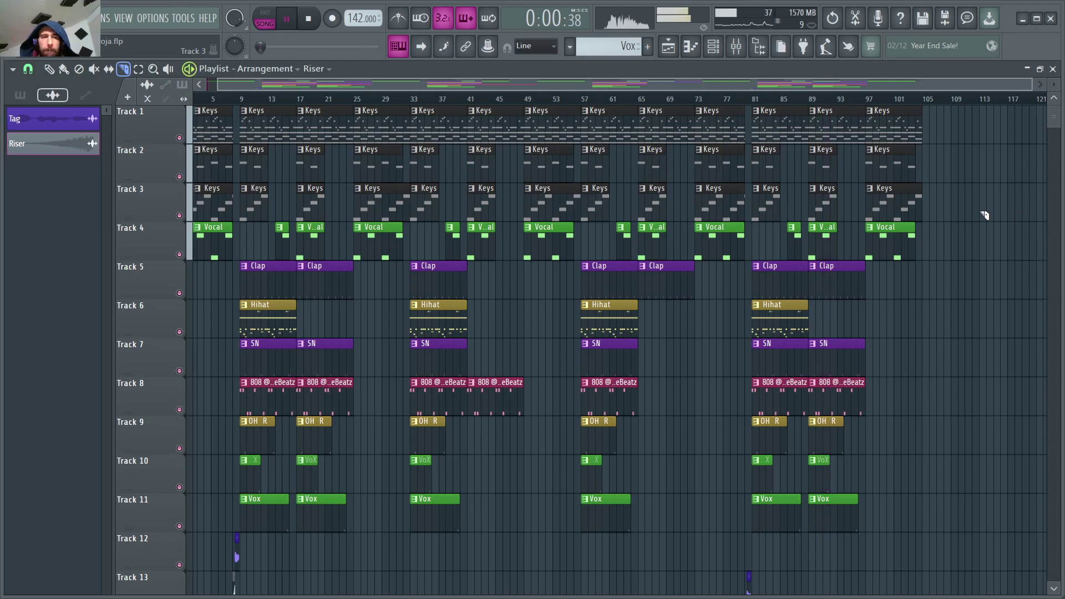
pyautogui.scroll(-4, 725, 209)
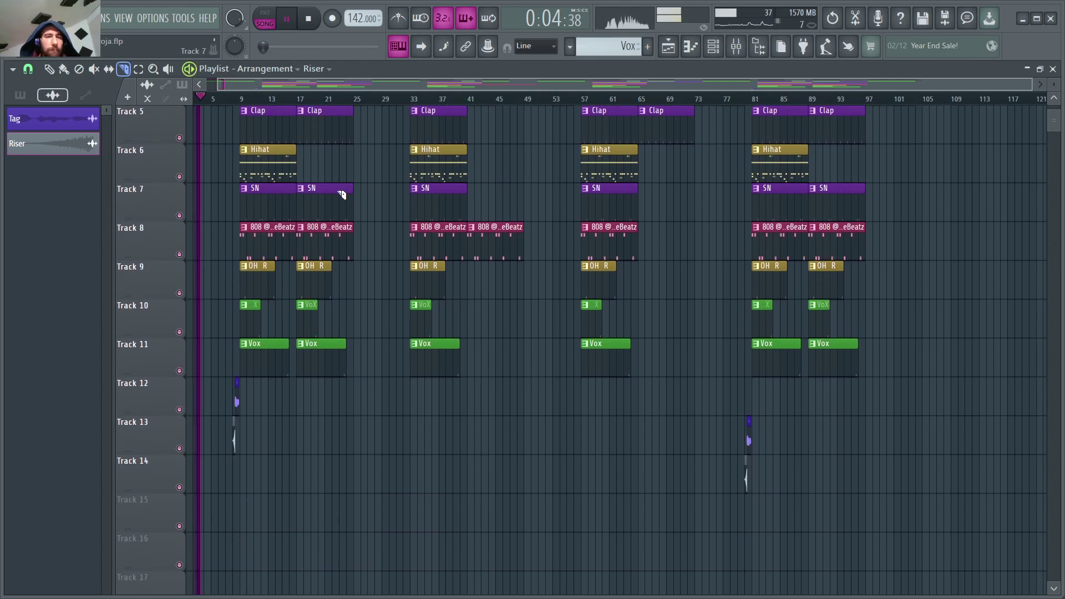
pyautogui.scroll(4, 340, 194)
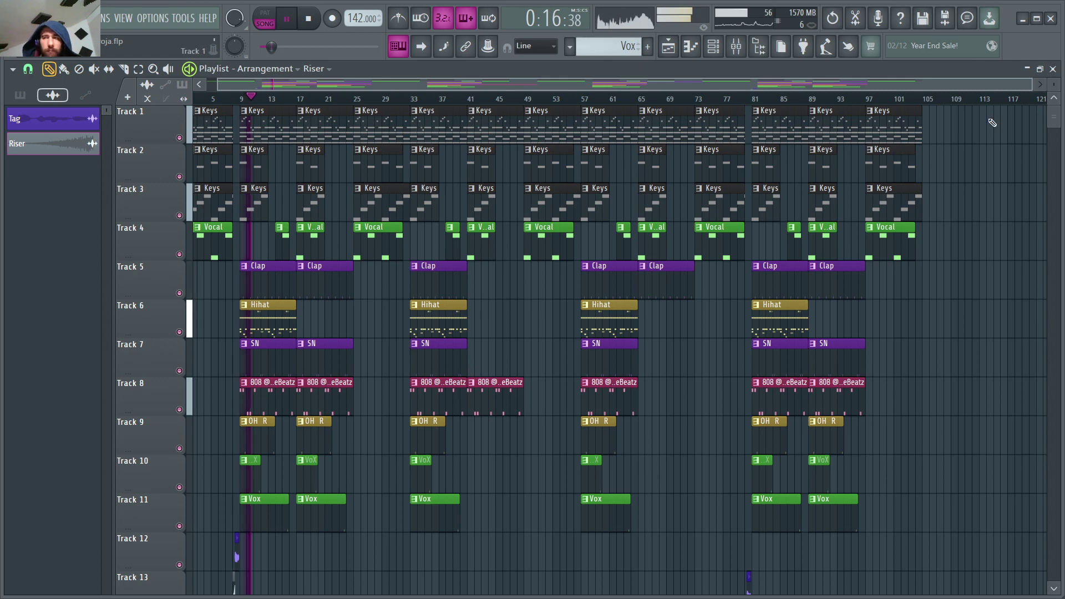
# Switch to OBS Studio to check the recording, and return to FL Studio with its window maximised.
pyautogui.click(1037, 19)
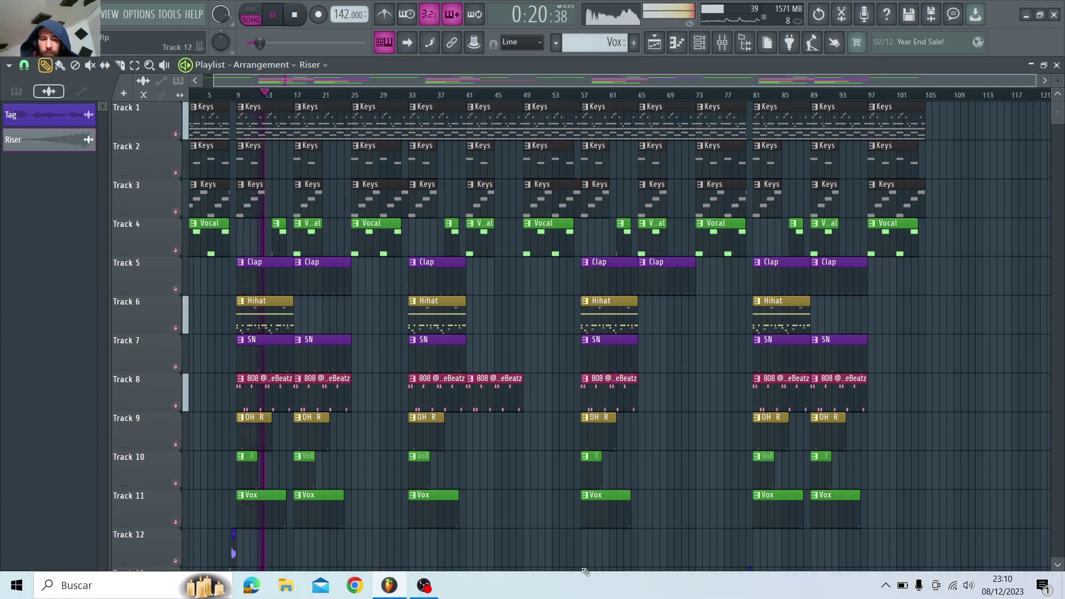
pyautogui.click(422, 585)
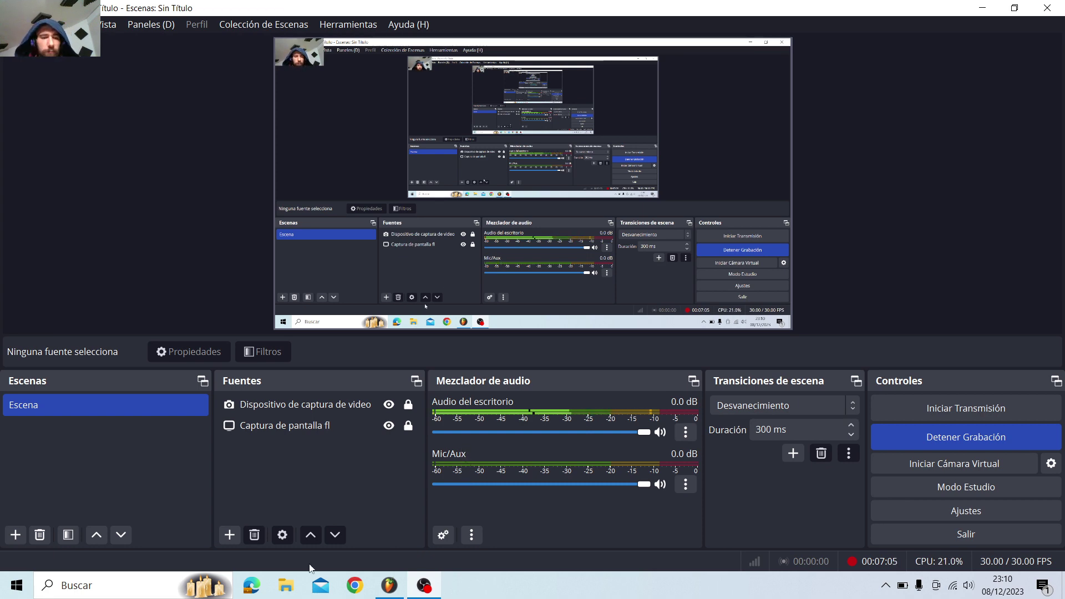
pyautogui.click(391, 585)
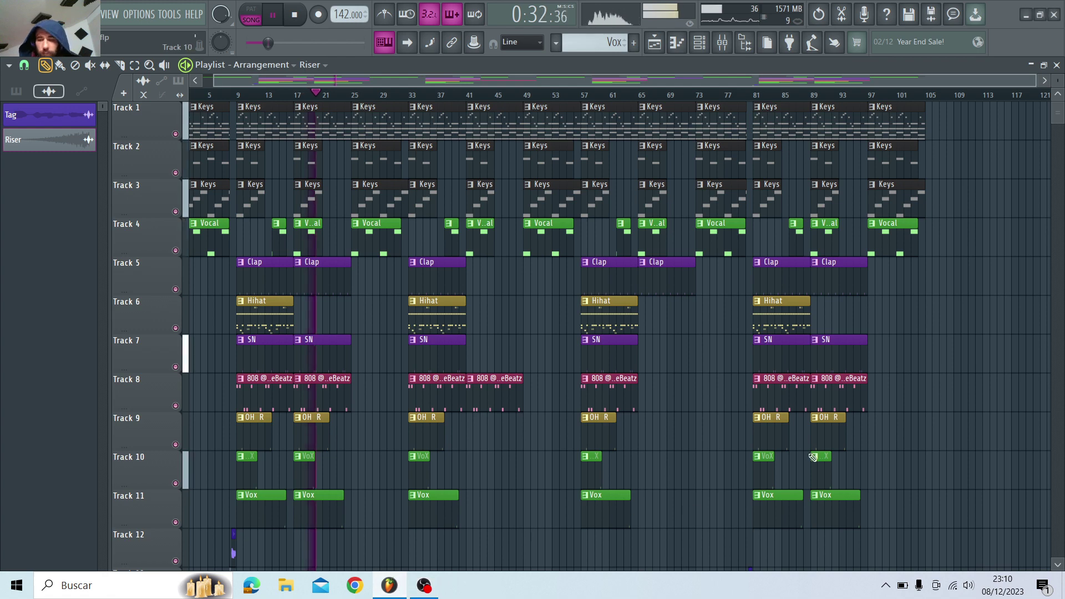
pyautogui.click(1039, 15)
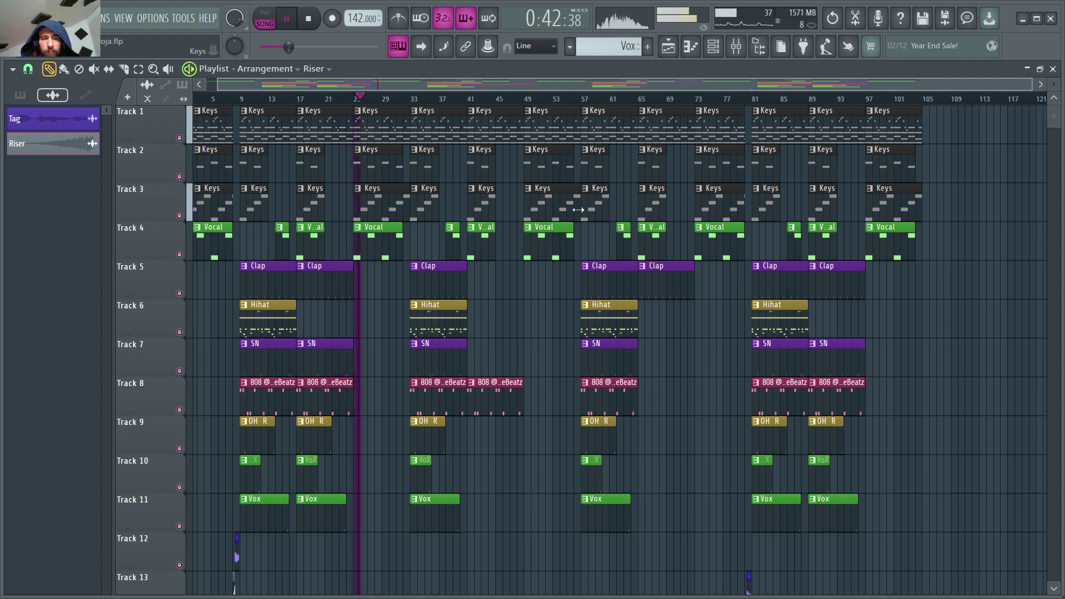
# Play the song from around bar 41, review the clips down to Track 14, and stop playback.
pyautogui.click(468, 98)
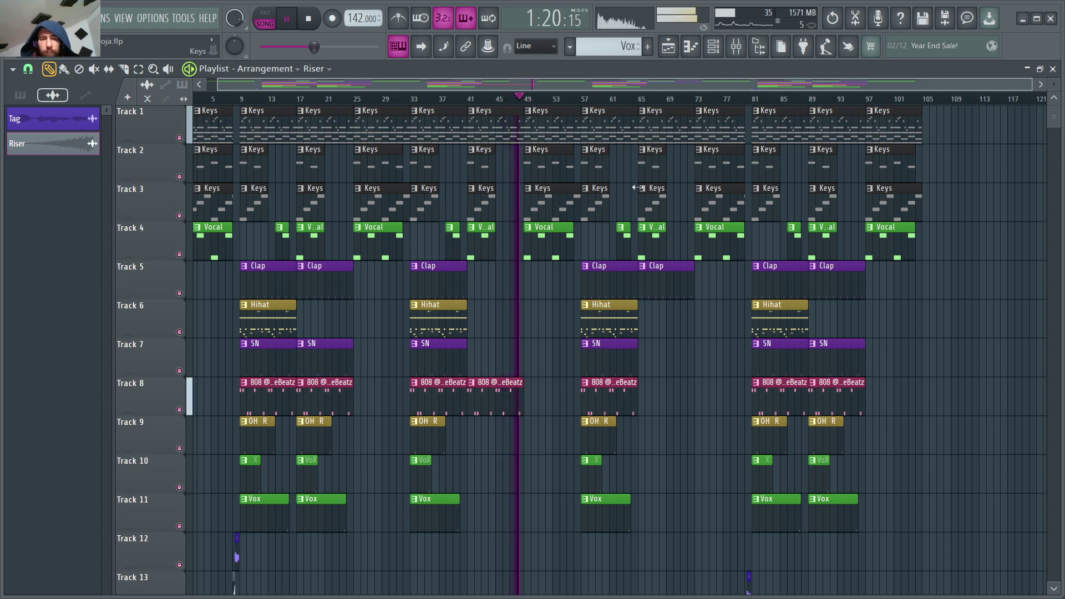
pyautogui.scroll(-4, 642, 224)
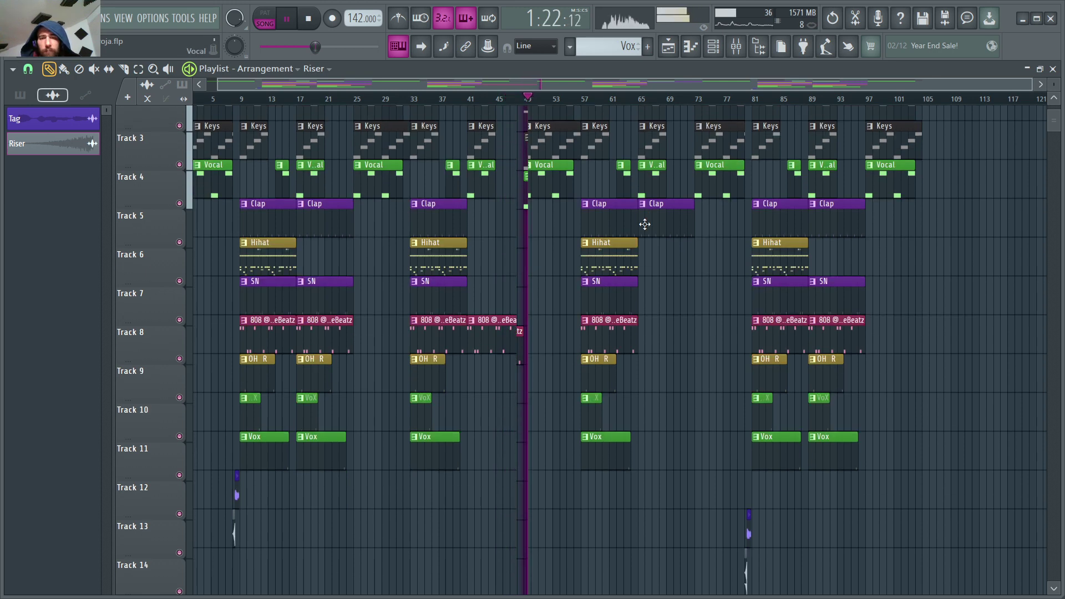
pyautogui.scroll(-5, 644, 224)
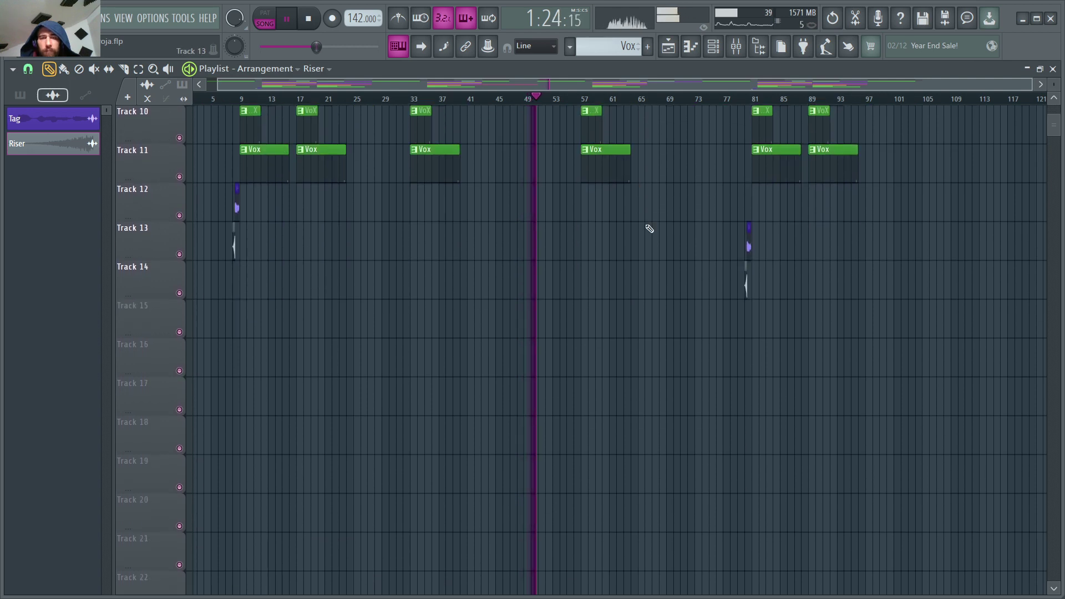
pyautogui.scroll(9, 905, 209)
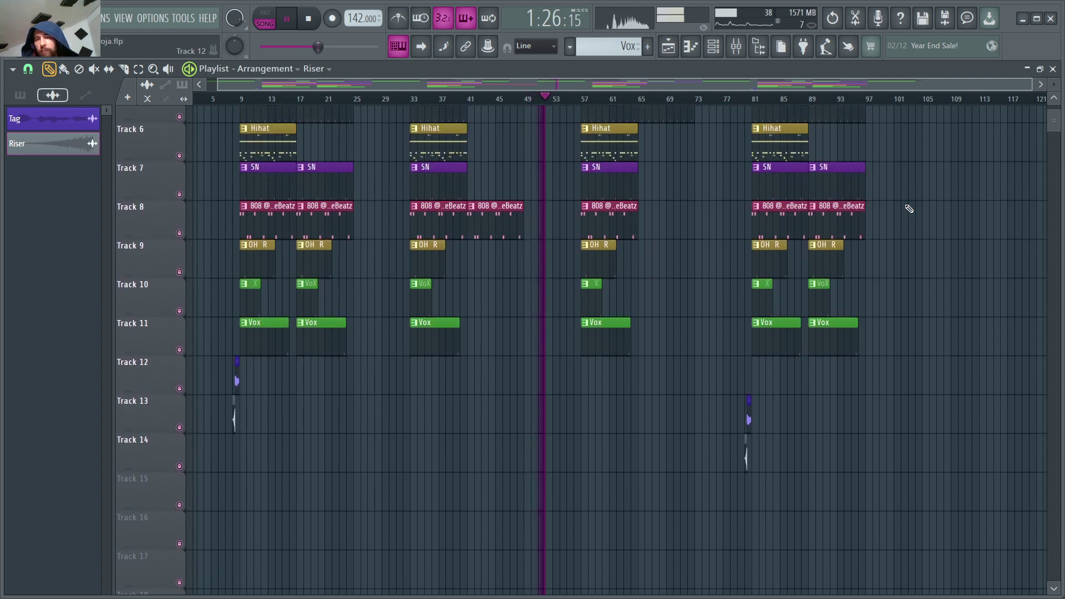
pyautogui.press('space')
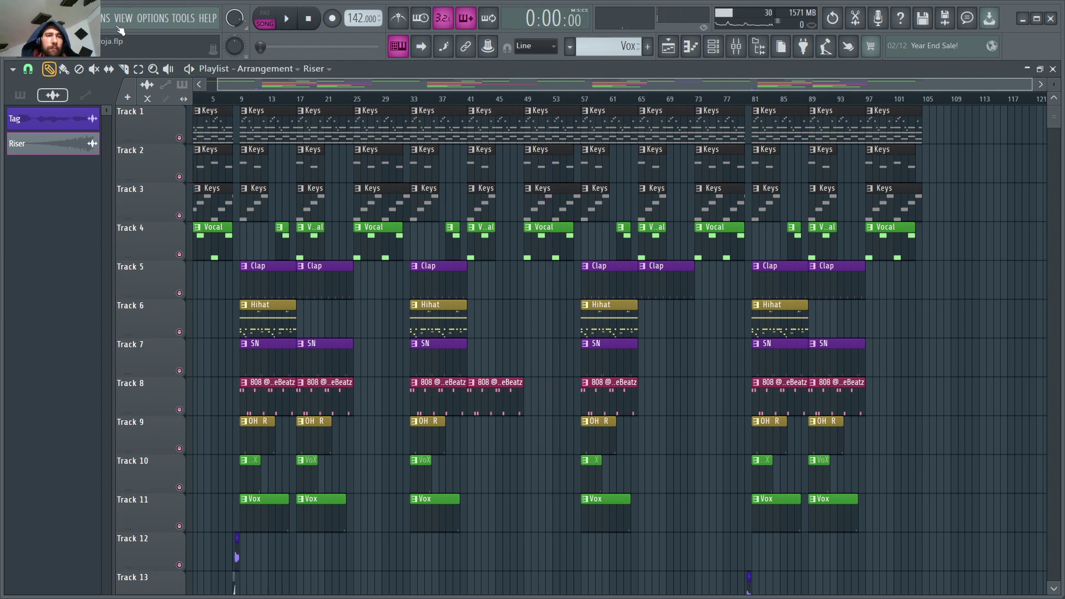
pyautogui.click(1035, 21)
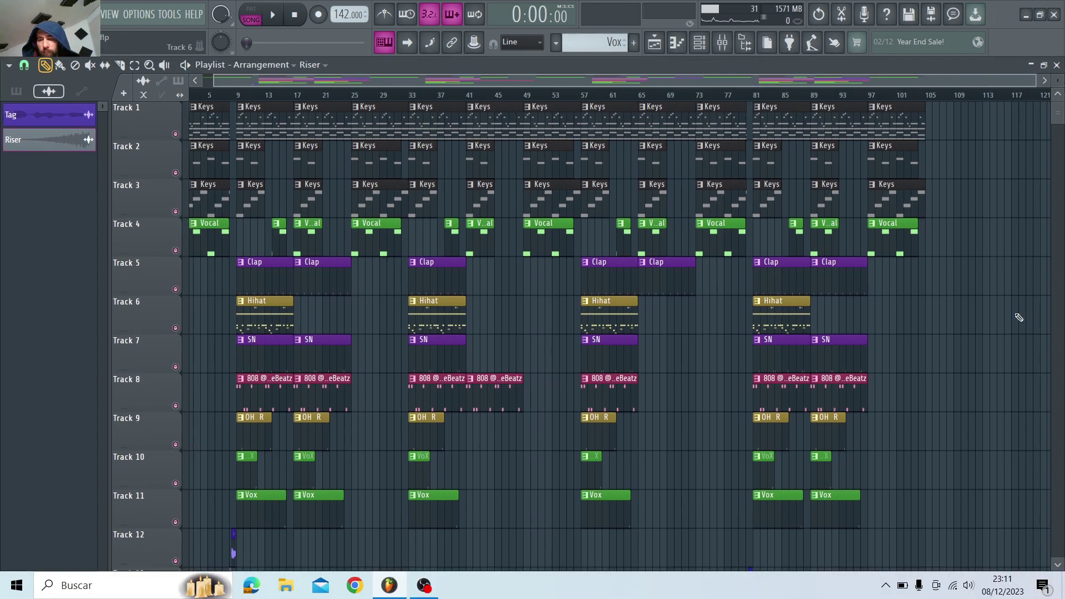